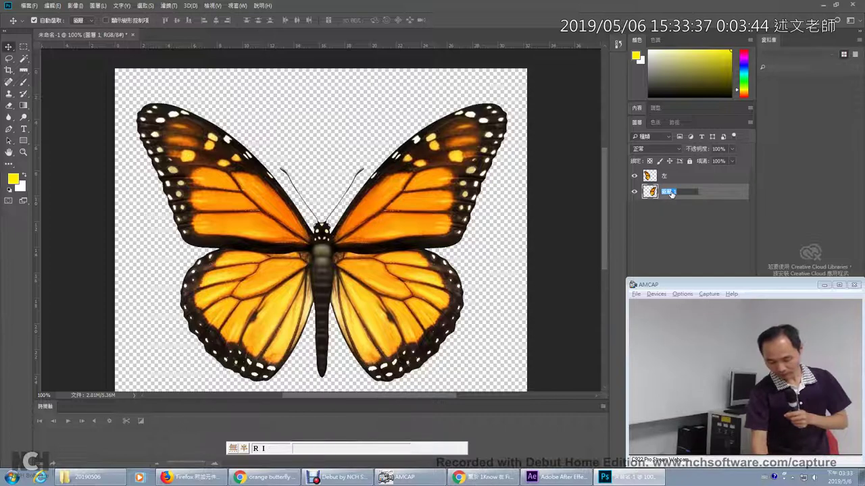
Rename the lower layer, holding the butterfly's right wing, as right
key(shift)
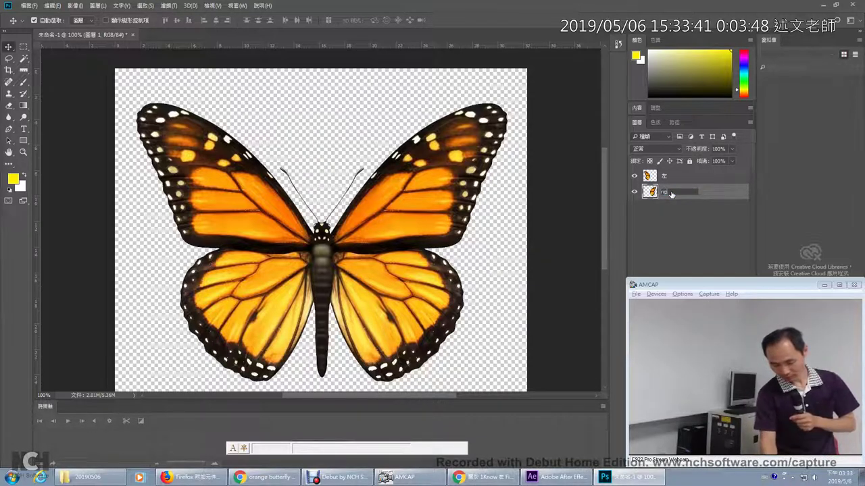
key(Return)
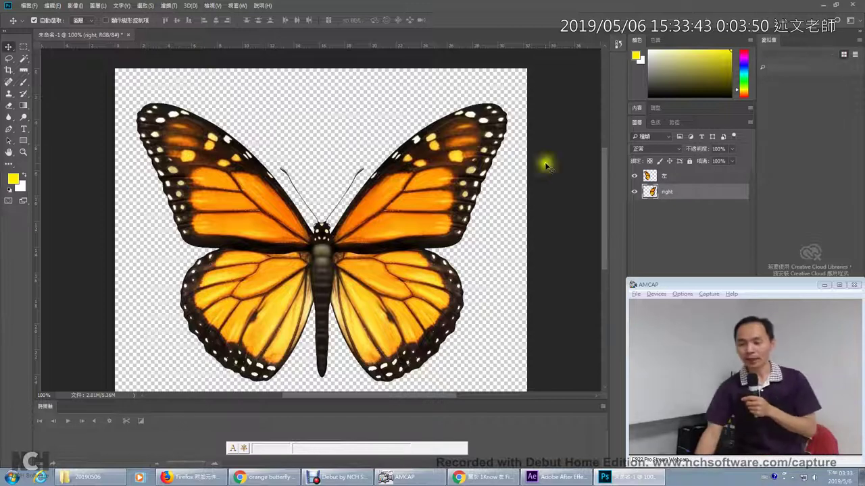
click(29, 5)
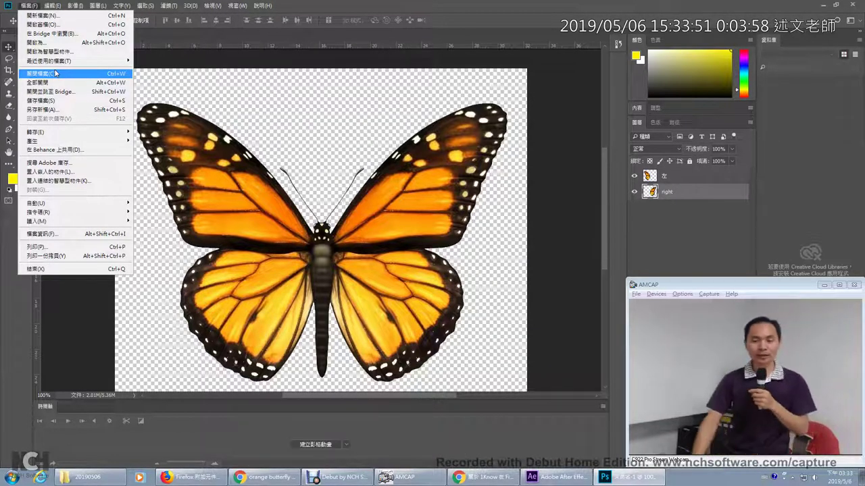
click(298, 11)
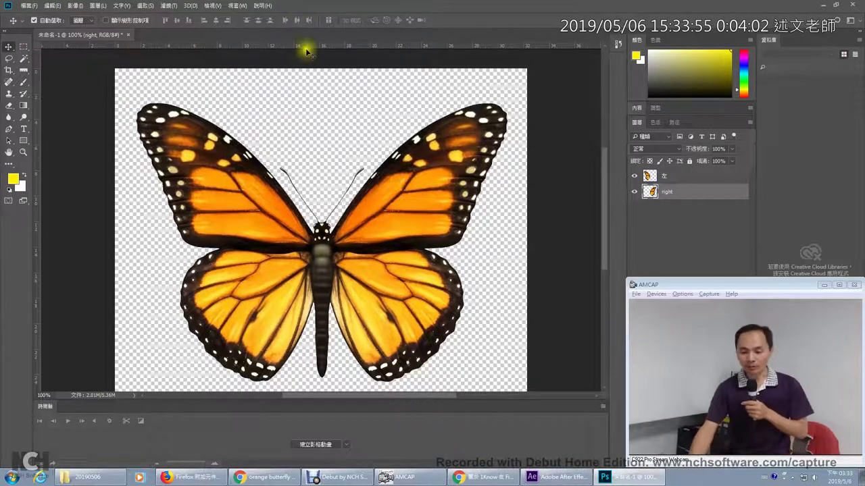
Switch to Chrome, view the butterfly animation posts on the 1Know course group page, and return to Photoshop
click(266, 477)
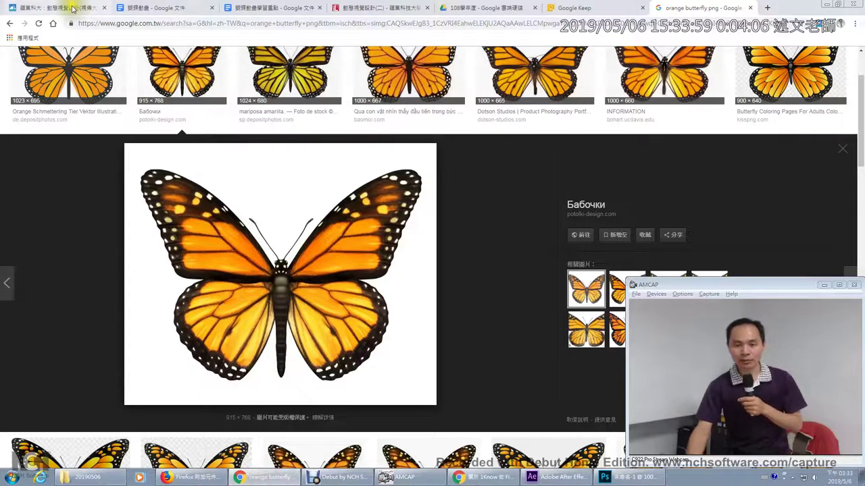
click(72, 8)
click(167, 136)
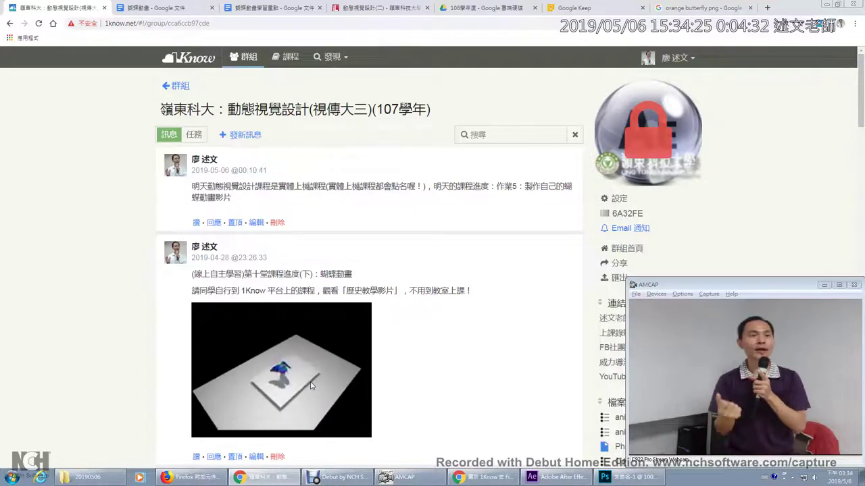
click(643, 481)
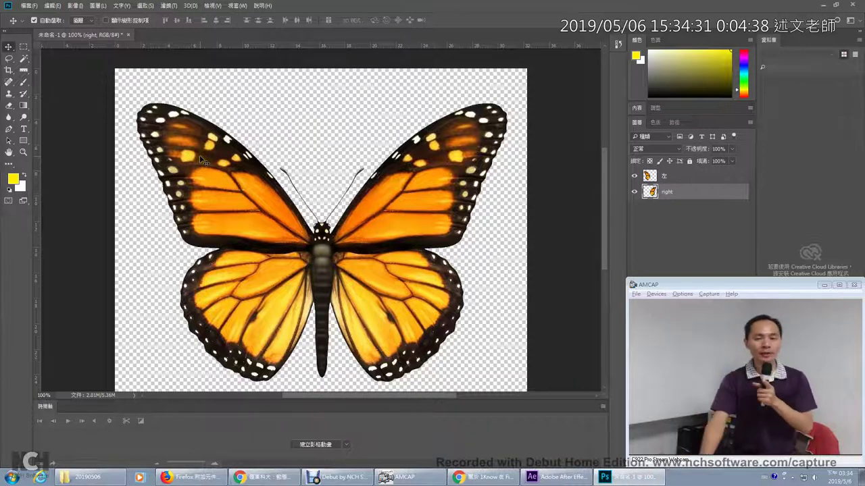
Resize the butterfly document's canvas to 1920 by 1080 pixels, keeping the centre anchor
click(73, 6)
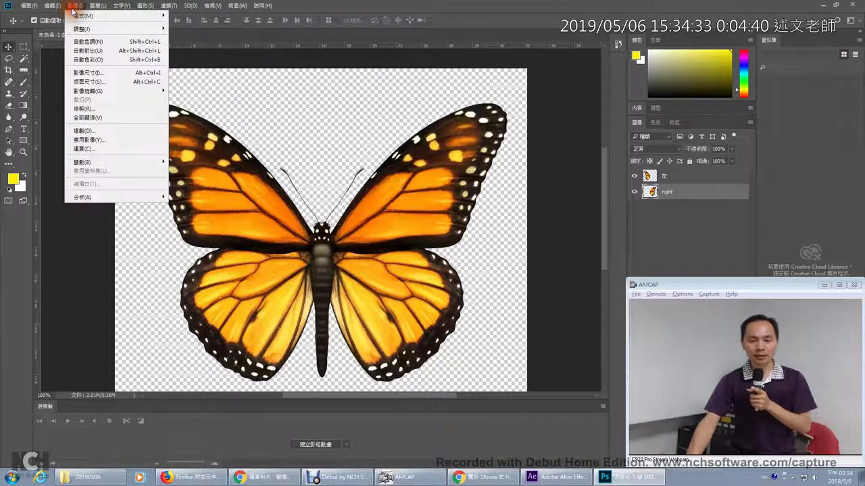
click(87, 81)
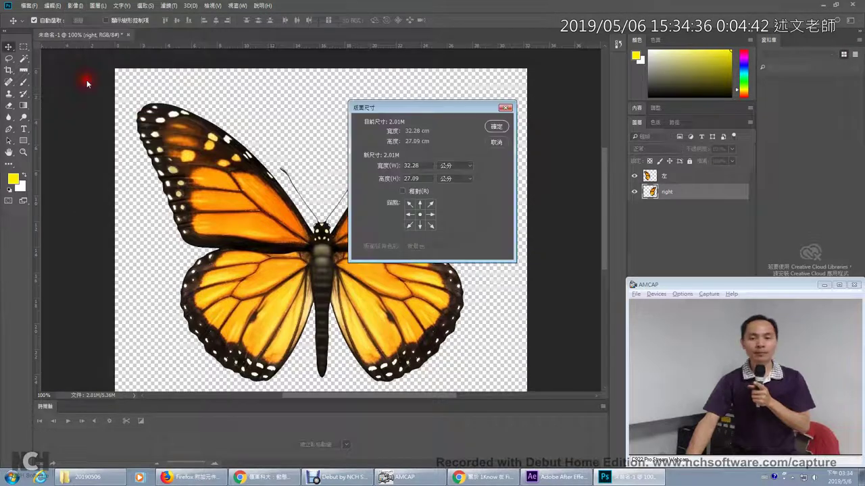
click(454, 166)
click(454, 180)
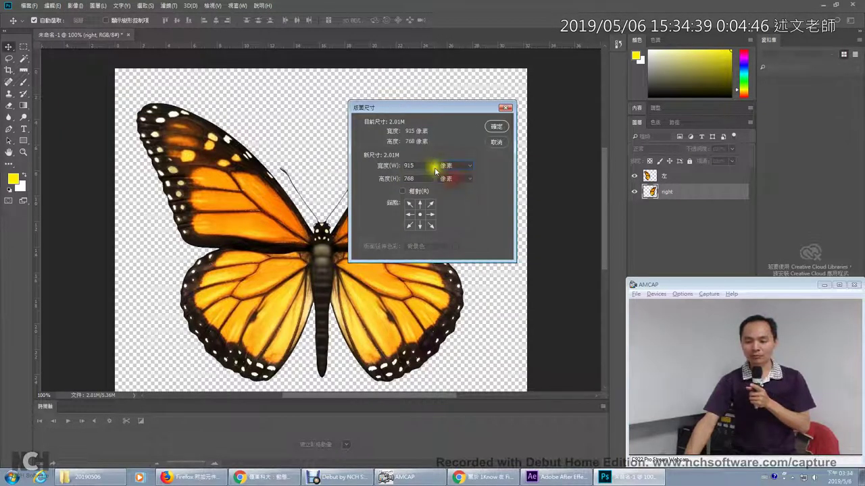
drag(435, 168, 364, 165)
text(1920)
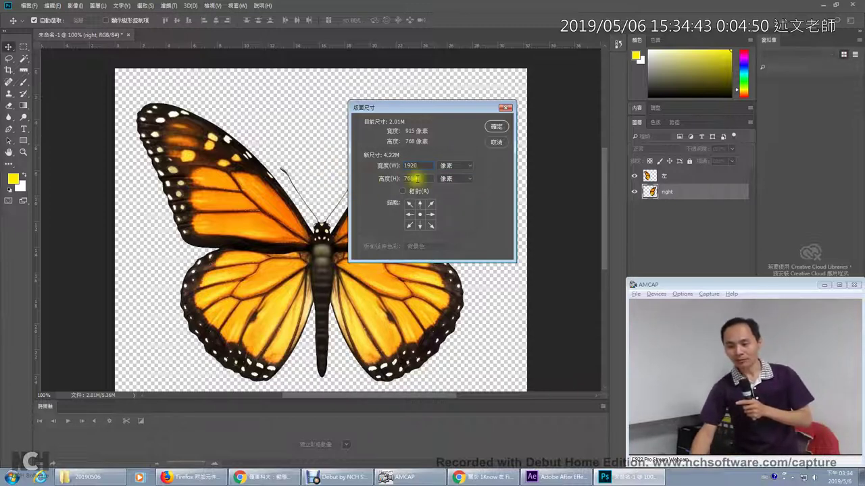
drag(413, 179, 373, 179)
text(1080)
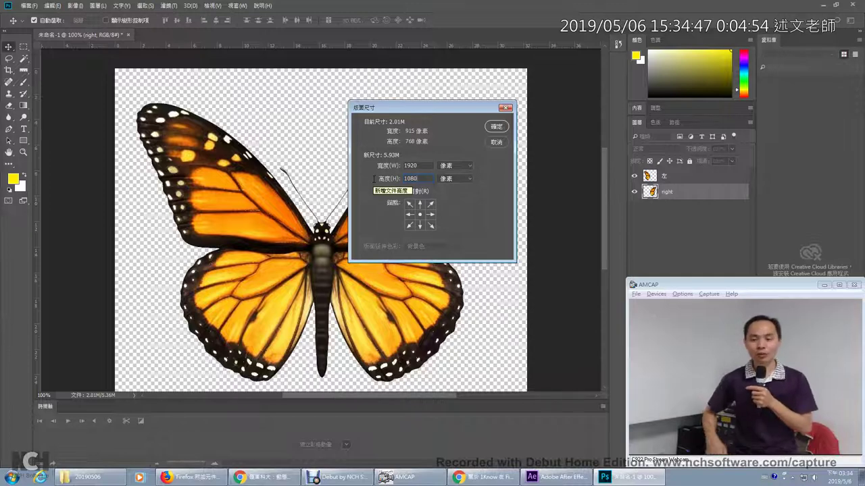
click(496, 128)
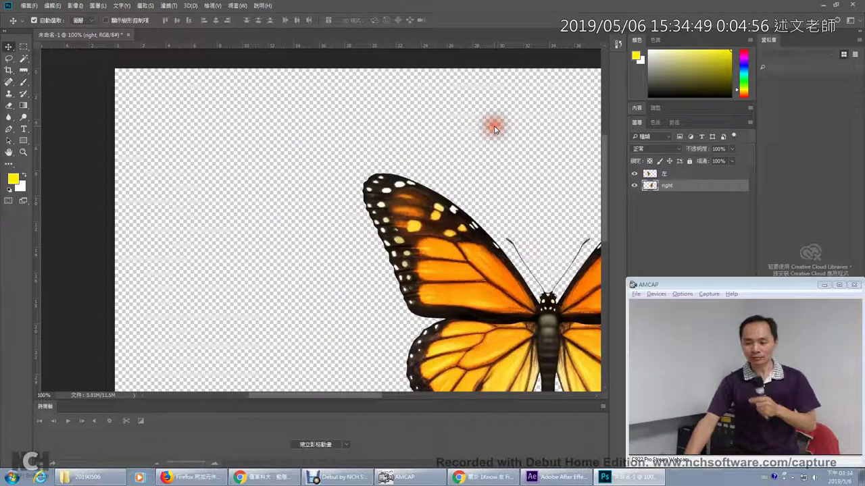
key(ctrl+0)
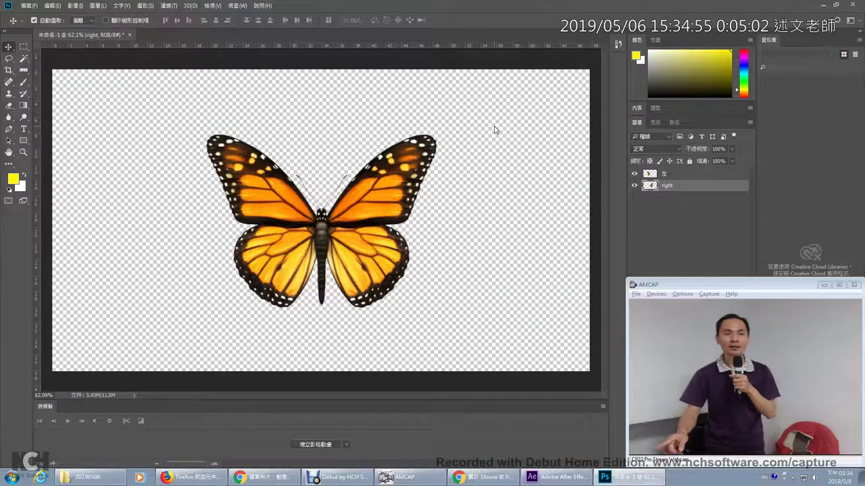
click(823, 284)
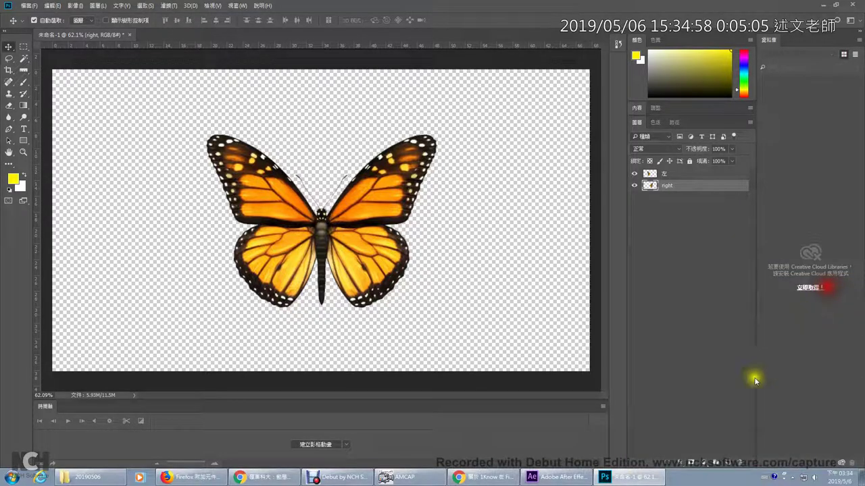
click(726, 461)
drag(662, 186, 667, 212)
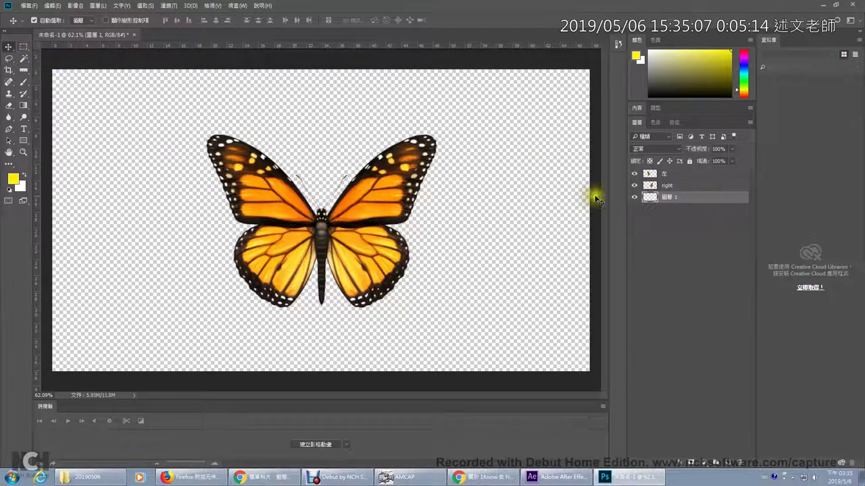
click(687, 197)
drag(675, 197, 744, 461)
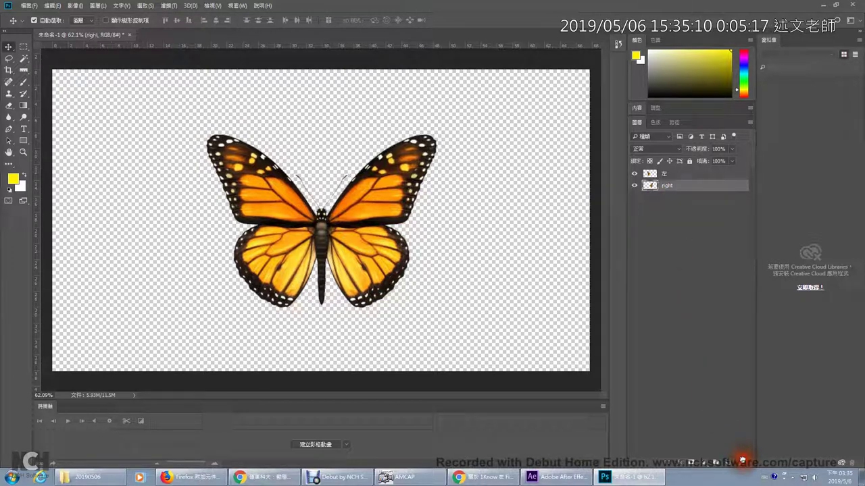
Rename the butterfly's right wing layer as 右
double_click(667, 186)
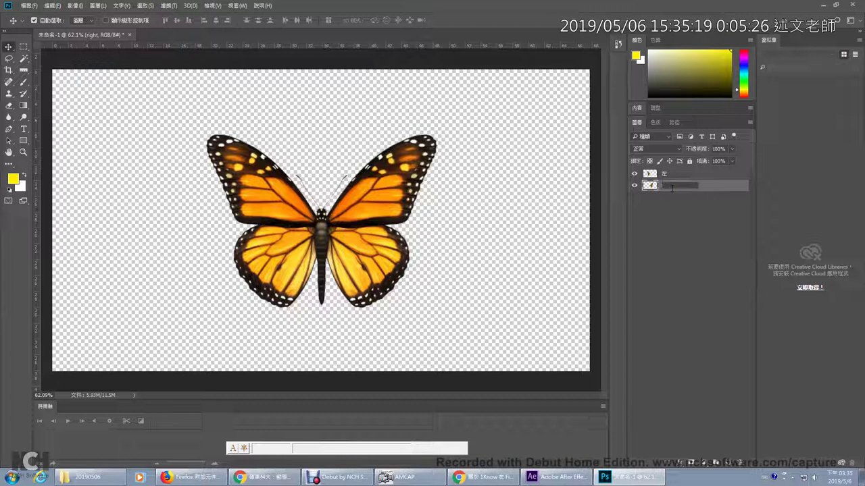
text(右)
key(Return)
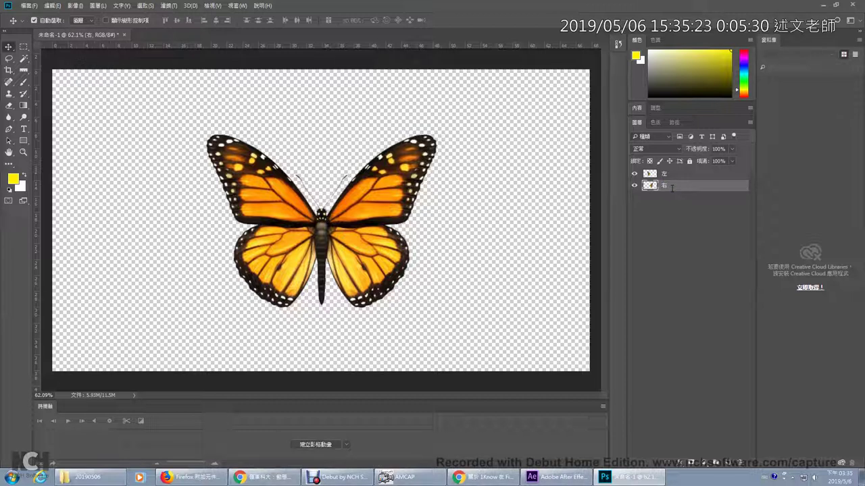
Save the document to the desktop as the Photoshop file butterfly, with layers and maximum compatibility
click(19, 6)
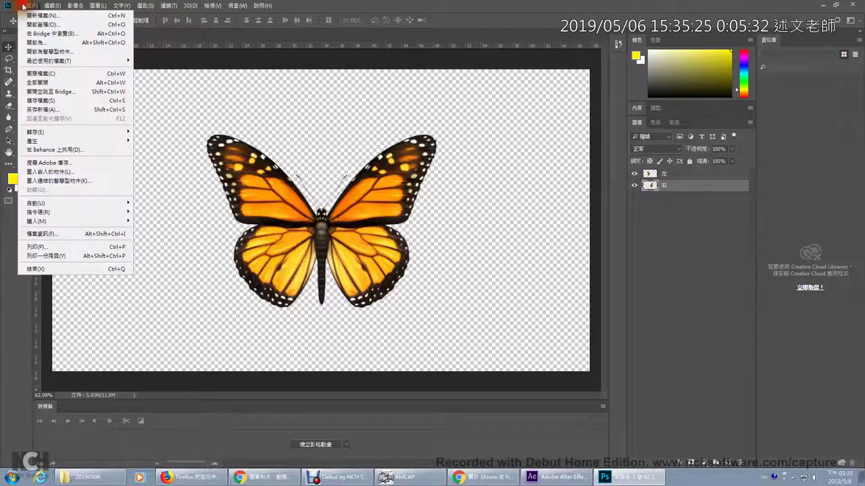
click(42, 100)
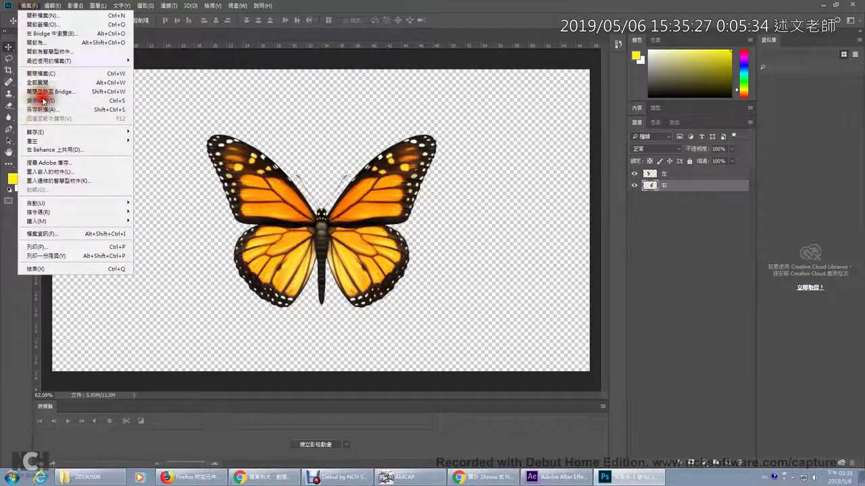
click(34, 72)
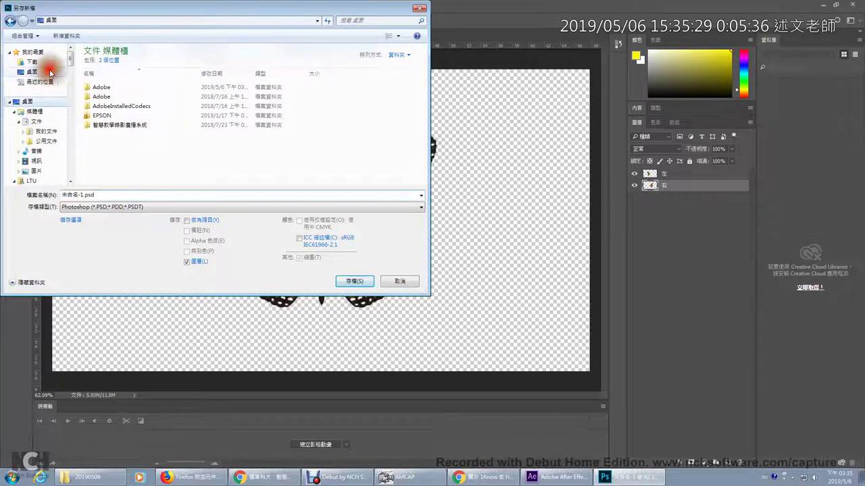
click(178, 197)
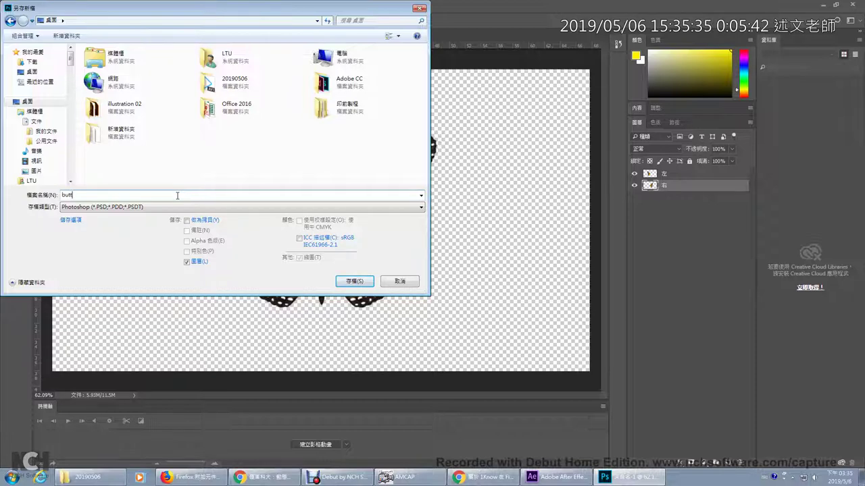
text(butterfly)
key(Return)
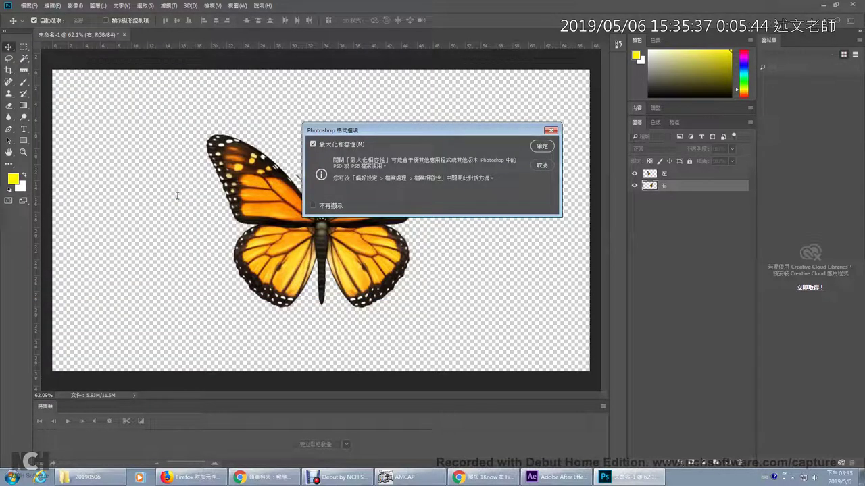
click(544, 147)
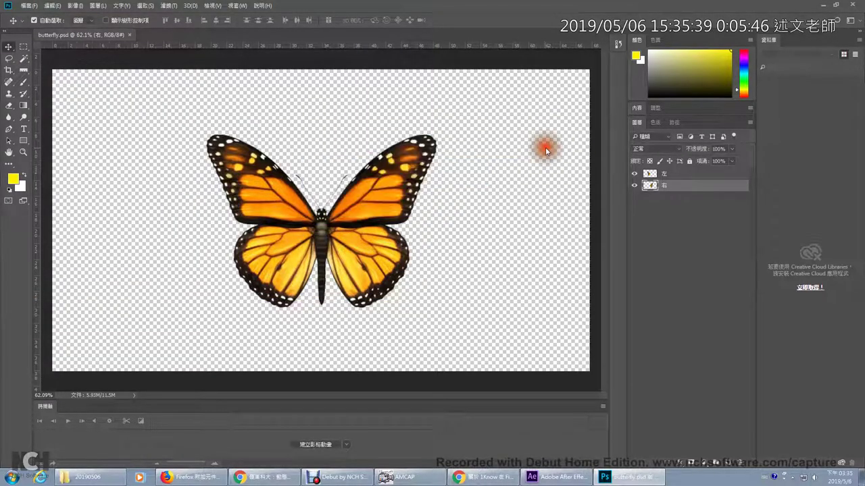
Switch to After Effects, import butterfly.psd from the desktop as Composition - Retain Layer Sizes with editable layer styles, and expand its layers folder
click(548, 476)
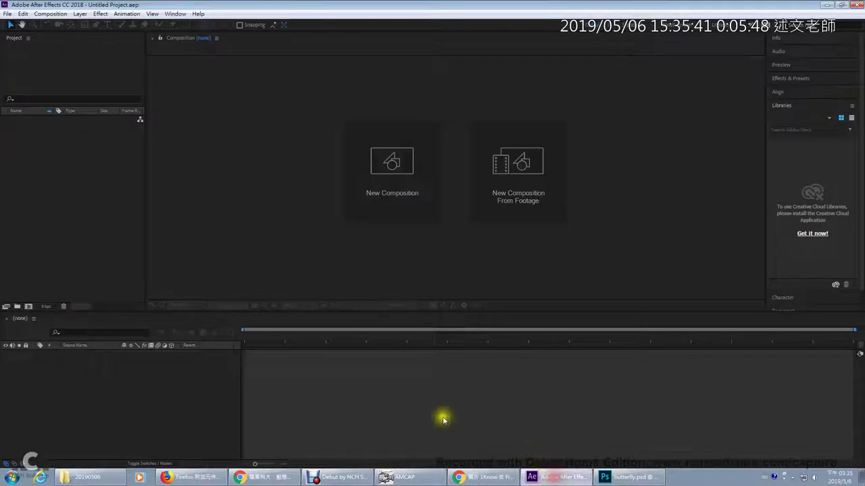
right_click(13, 140)
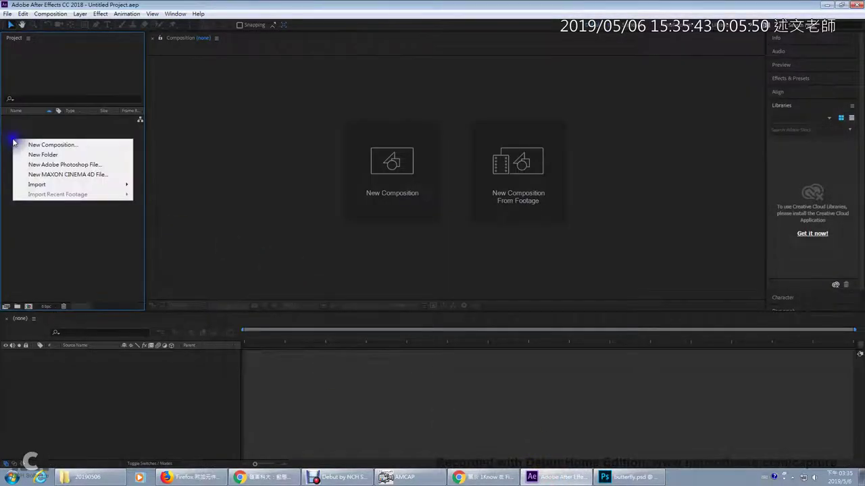
mouse_move(48, 185)
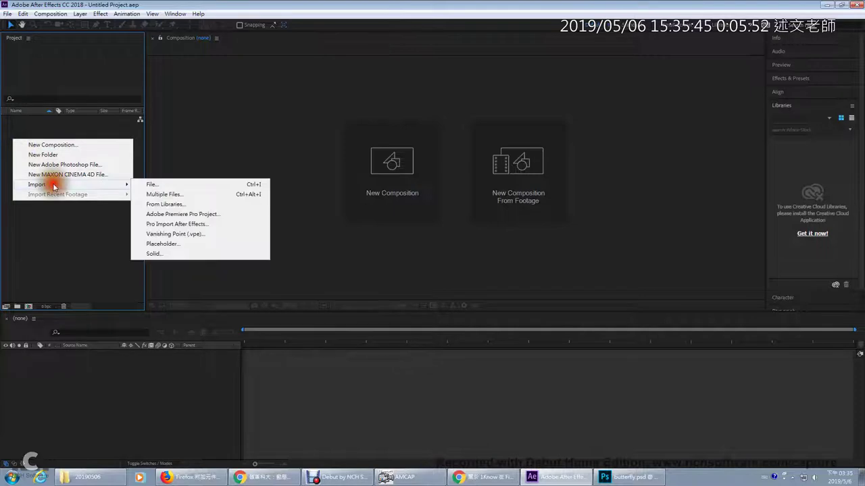
click(143, 185)
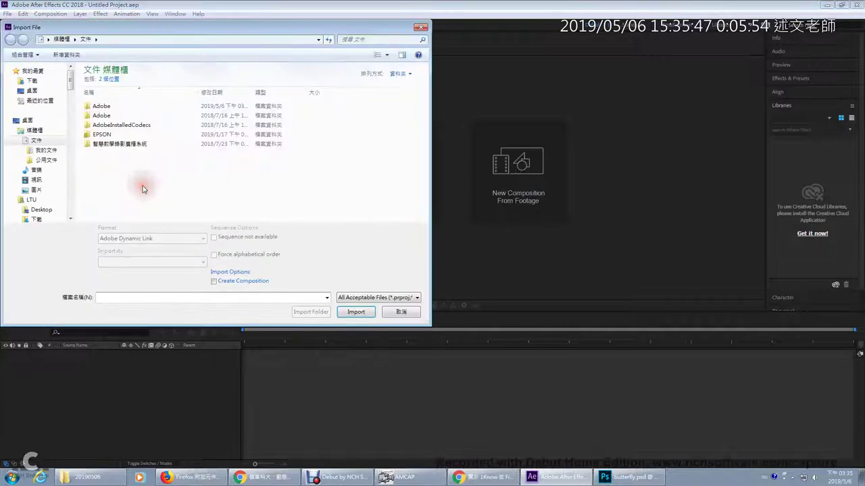
click(42, 90)
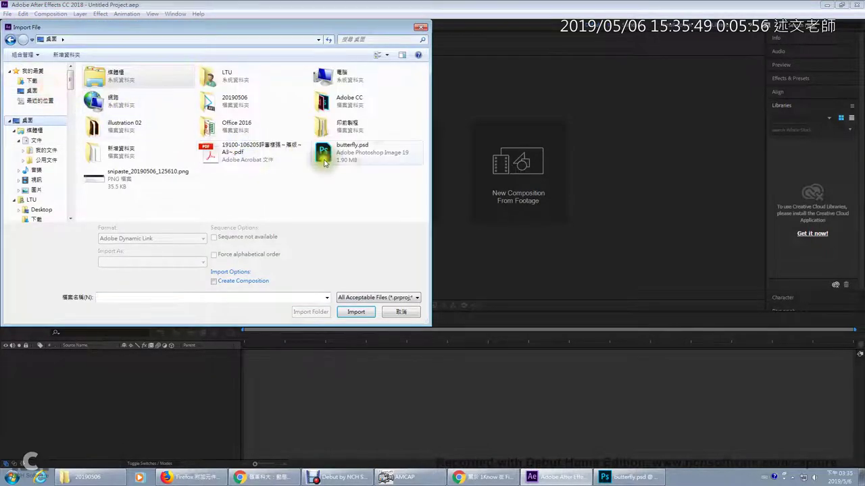
click(364, 157)
click(194, 261)
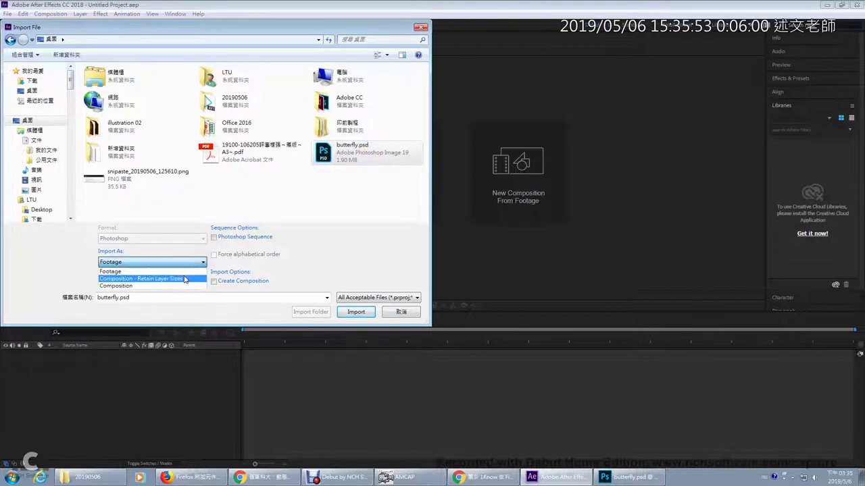
click(184, 278)
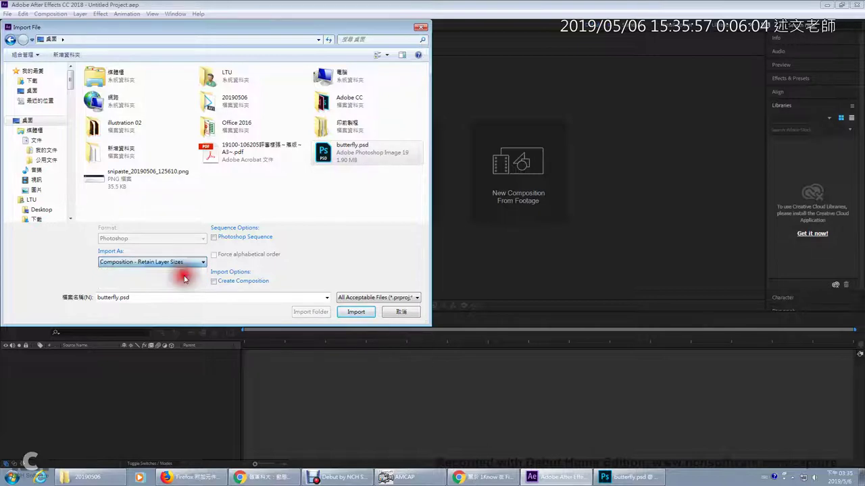
click(363, 315)
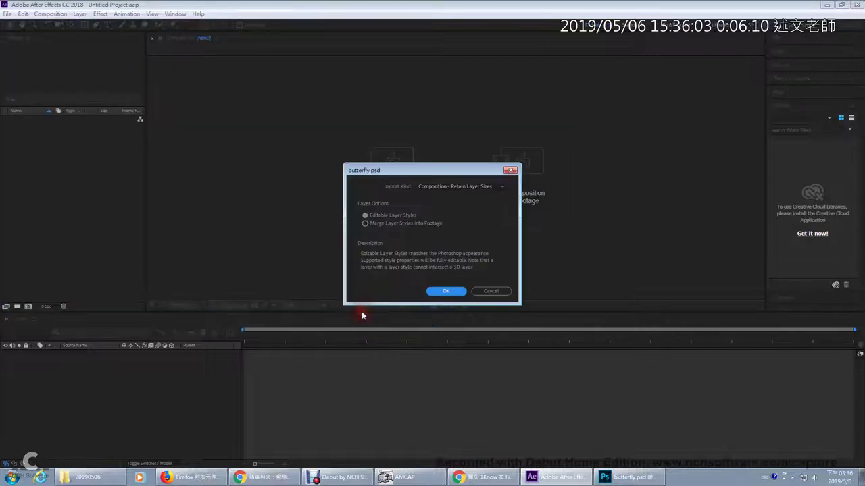
click(438, 292)
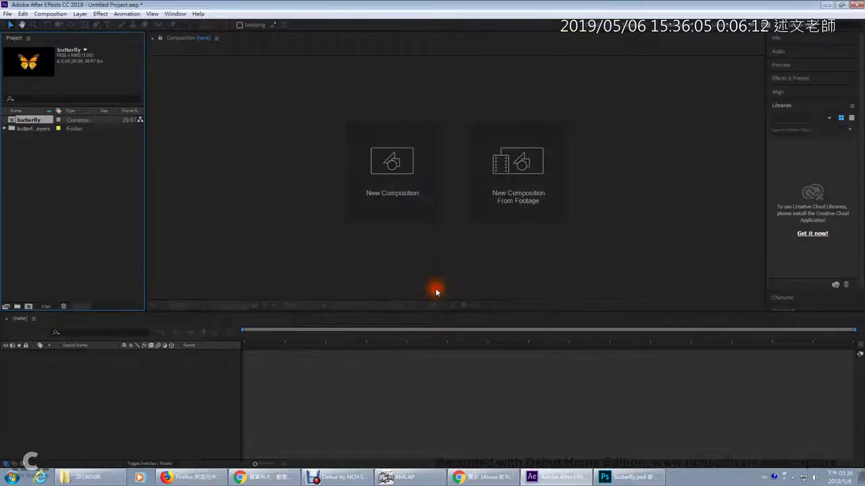
click(5, 129)
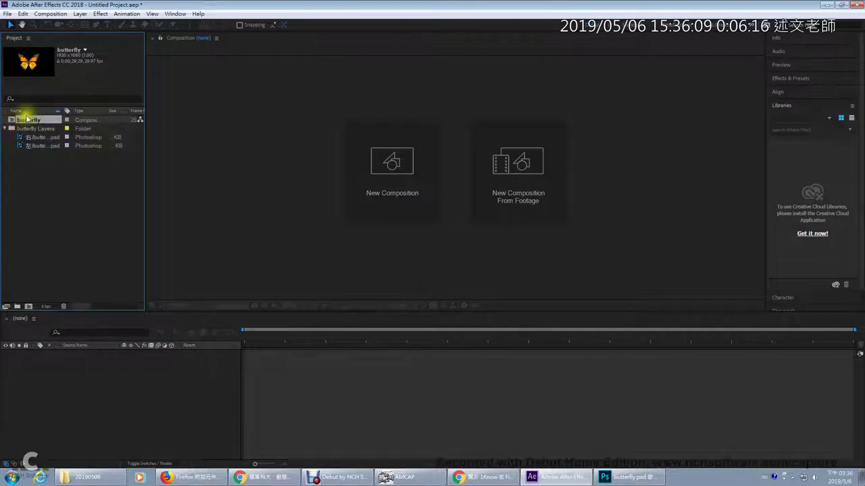
Open the butterfly composition and turn both wing layers, 左 and 右, into 3D layers
double_click(29, 120)
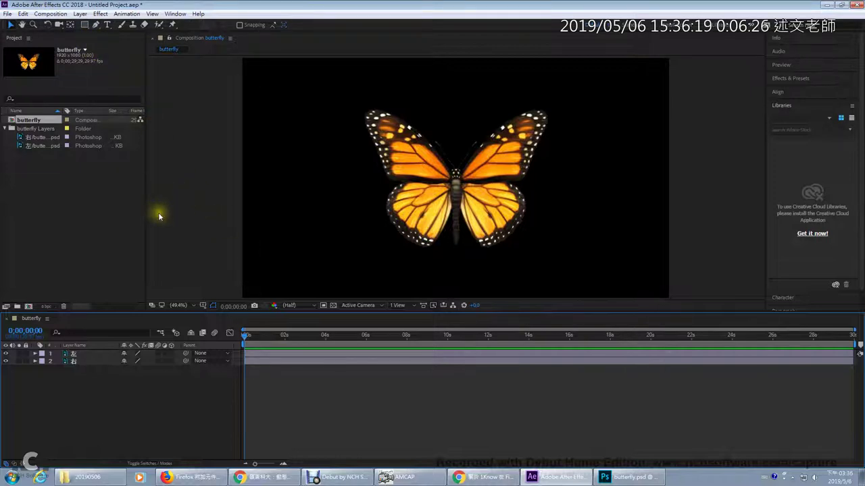
click(171, 353)
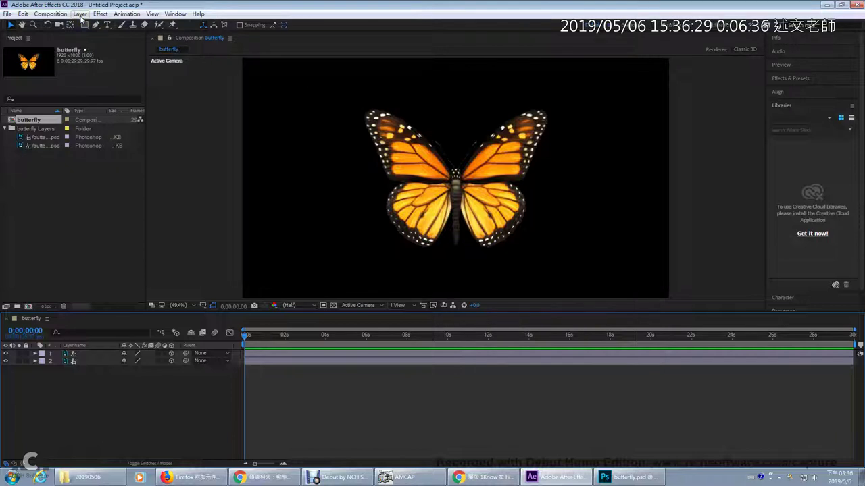
Add a new shape layer to the composition and set its stroke to None
click(80, 13)
mouse_move(85, 24)
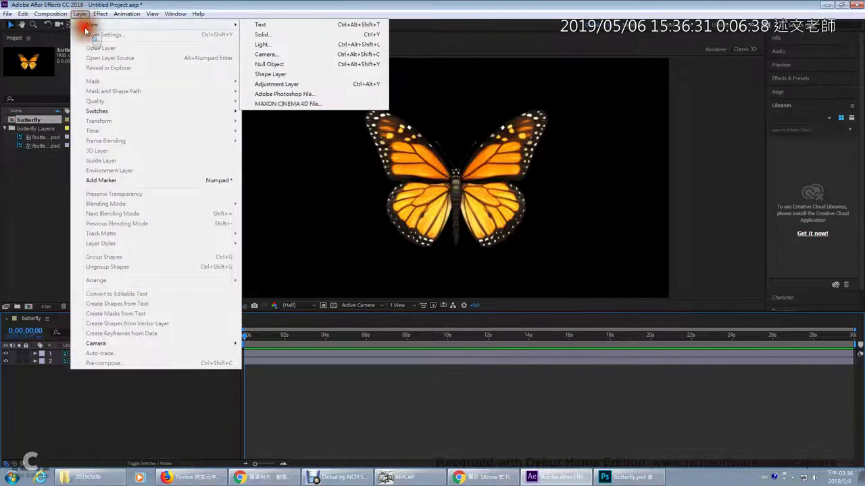
click(287, 74)
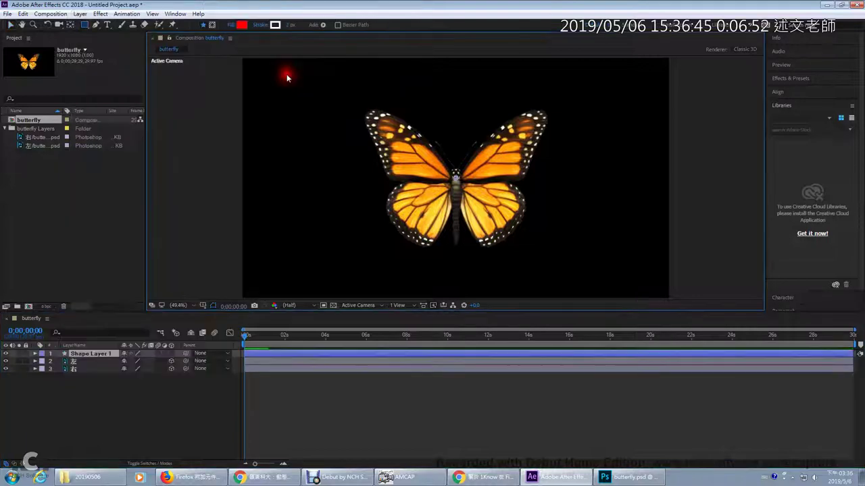
click(273, 27)
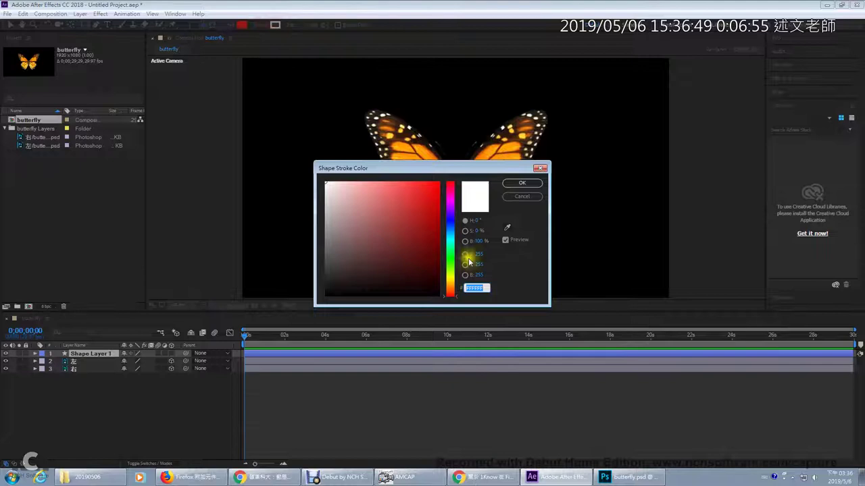
click(520, 183)
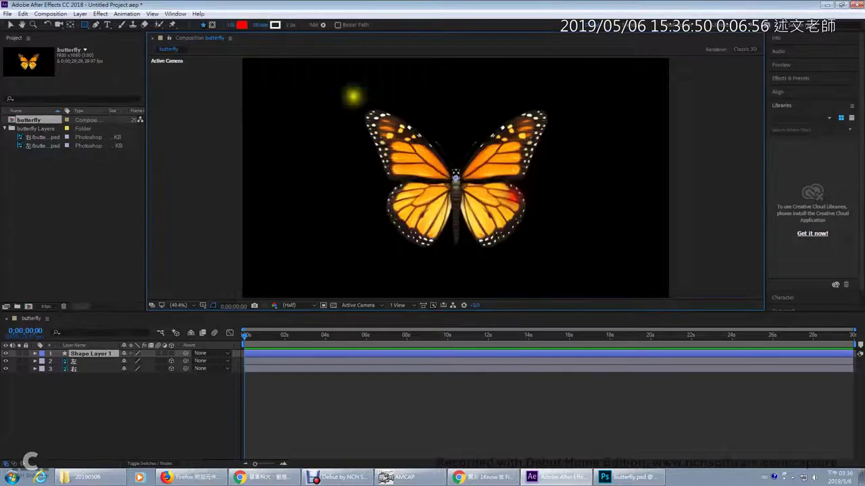
click(259, 24)
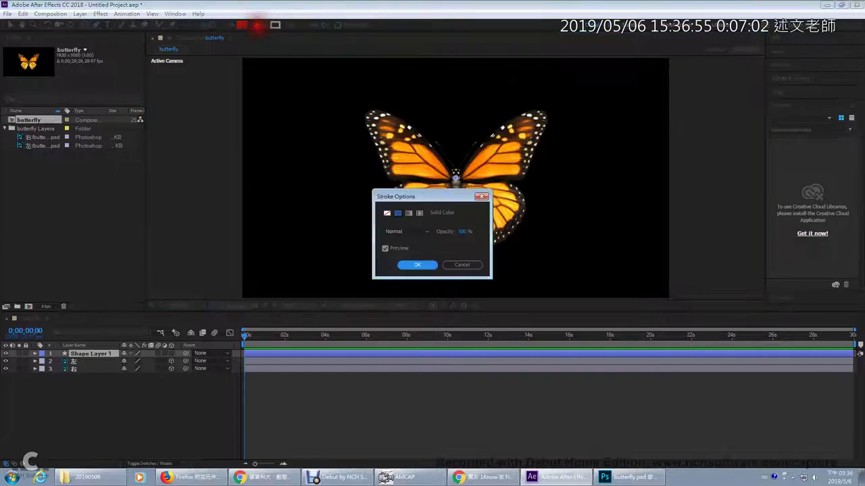
click(389, 215)
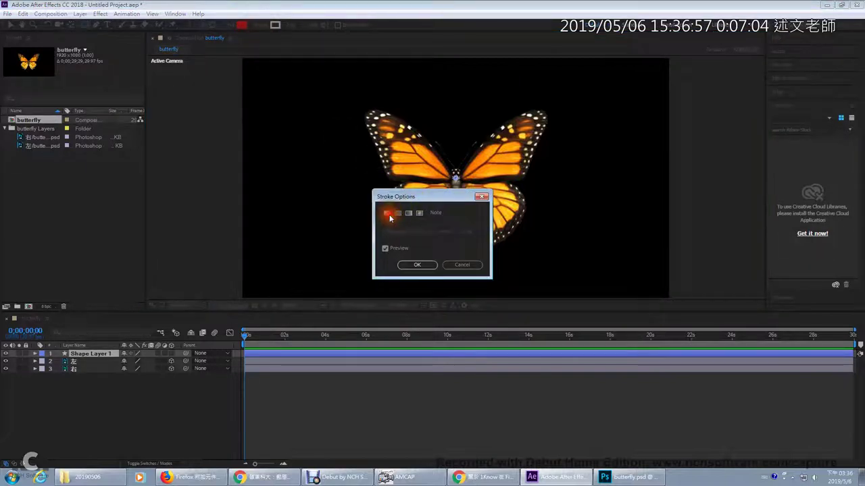
click(404, 264)
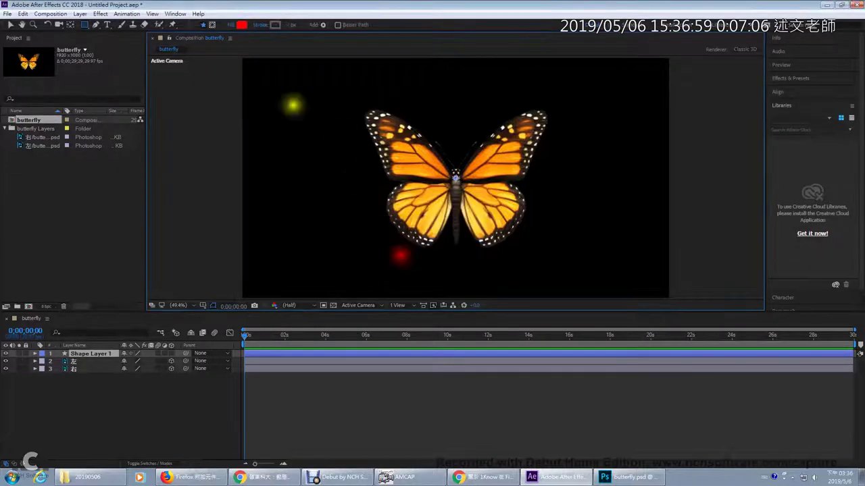
Set the shape fill to white (FFFFFF) and draw a large rectangle covering the whole butterfly, with a margin inside the frame
click(240, 27)
drag(380, 200, 328, 174)
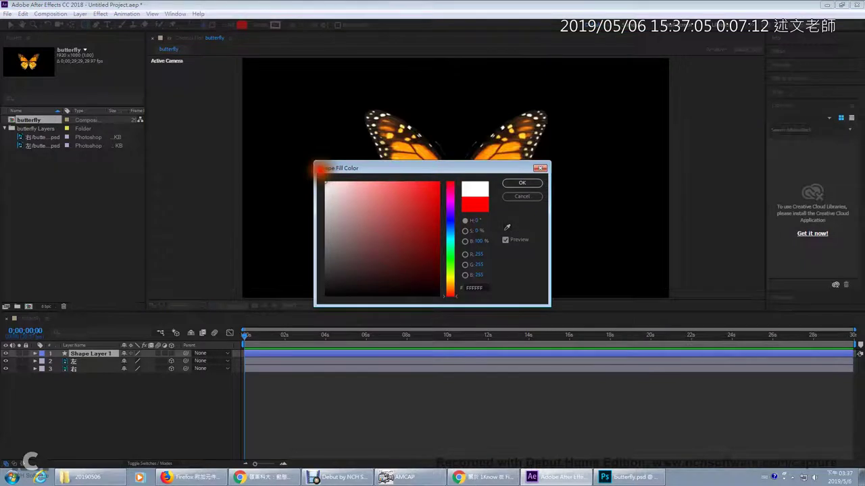
click(513, 184)
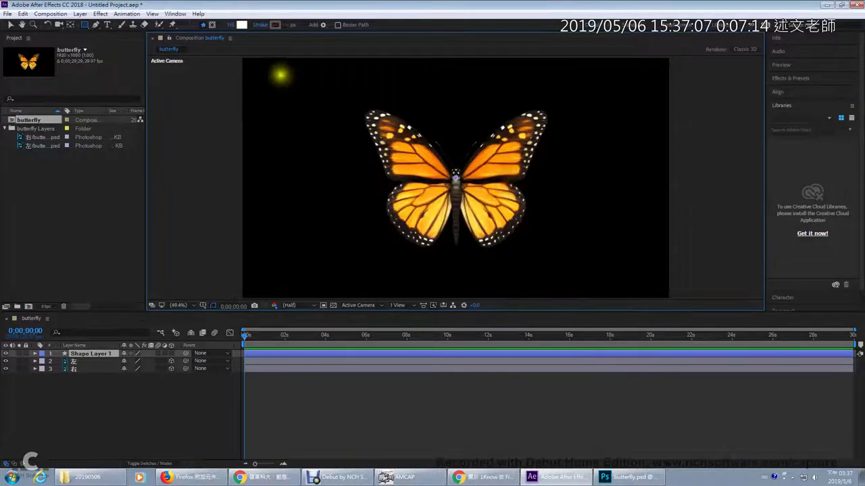
drag(293, 87, 617, 271)
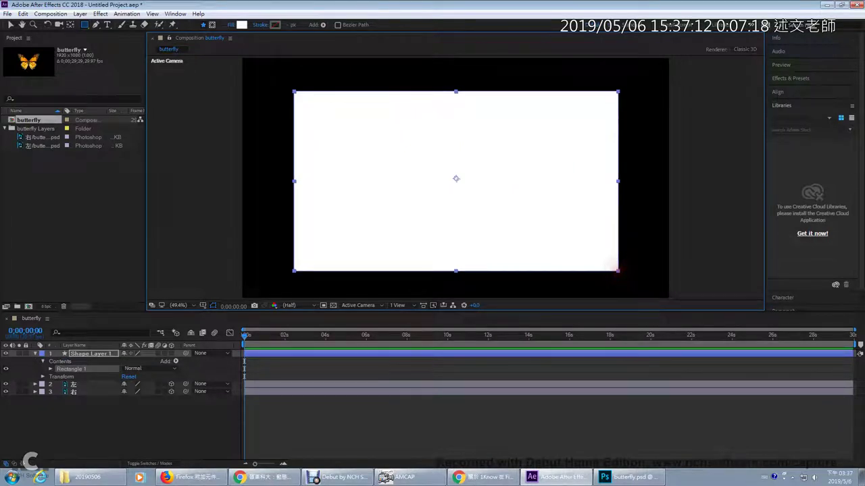
Make the rectangle's shape layer 3D and rename it 上方板子
click(92, 356)
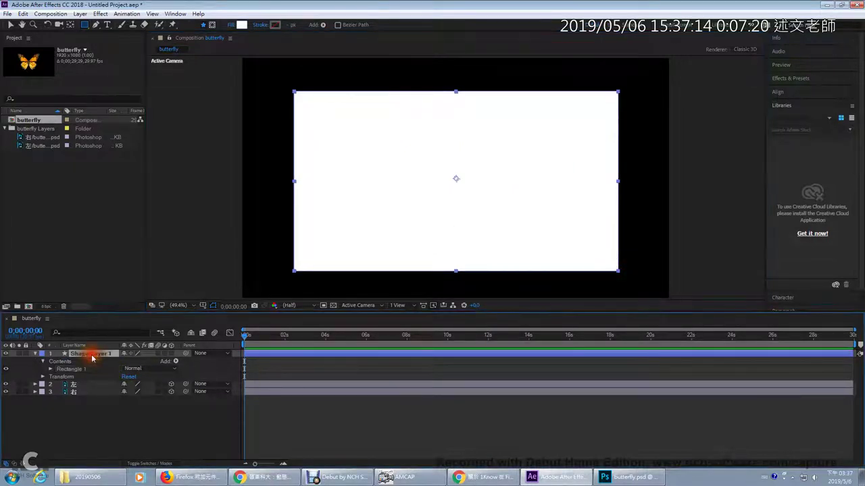
click(171, 355)
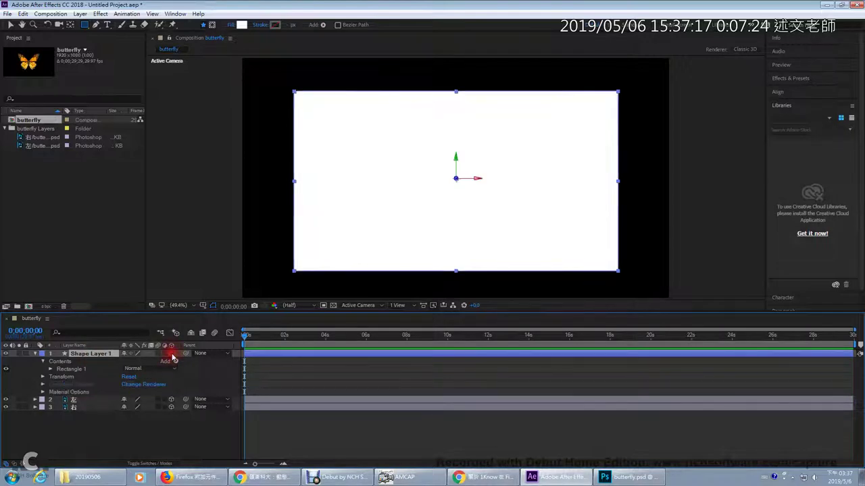
click(86, 356)
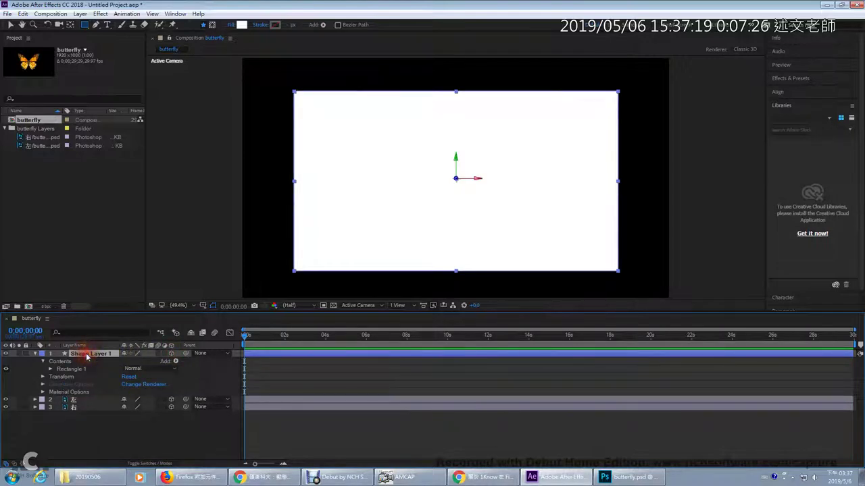
key(Return)
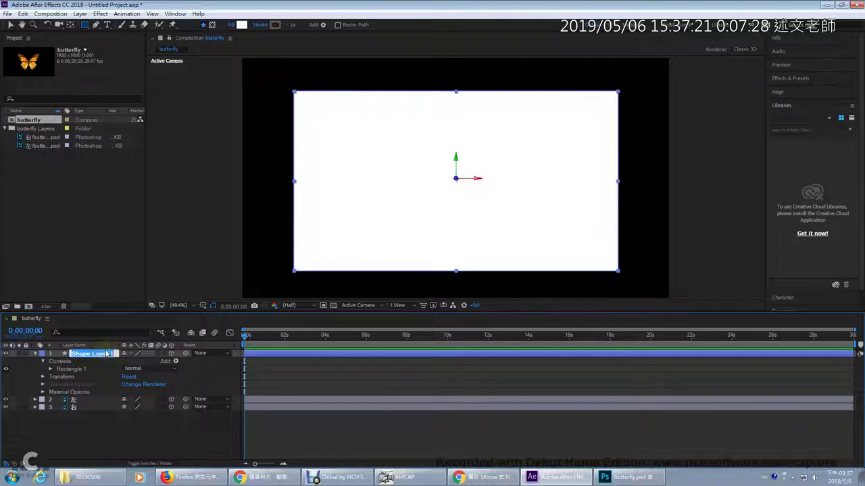
key(ctrl+space)
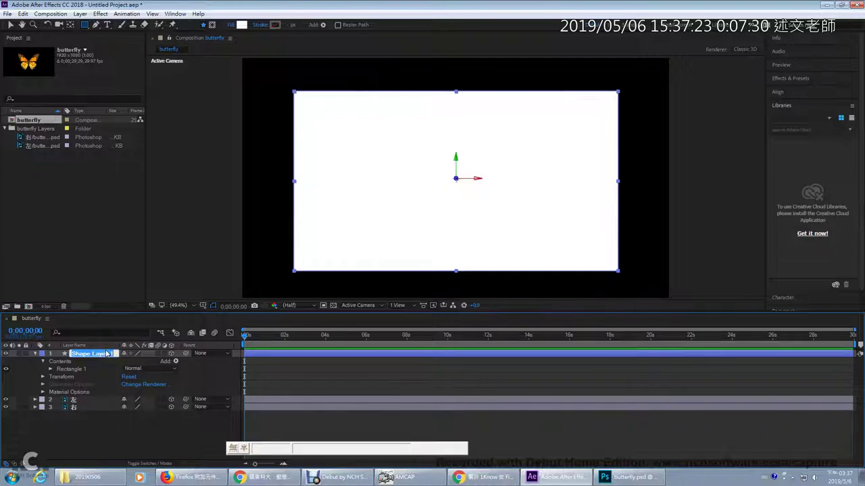
text(上方板子)
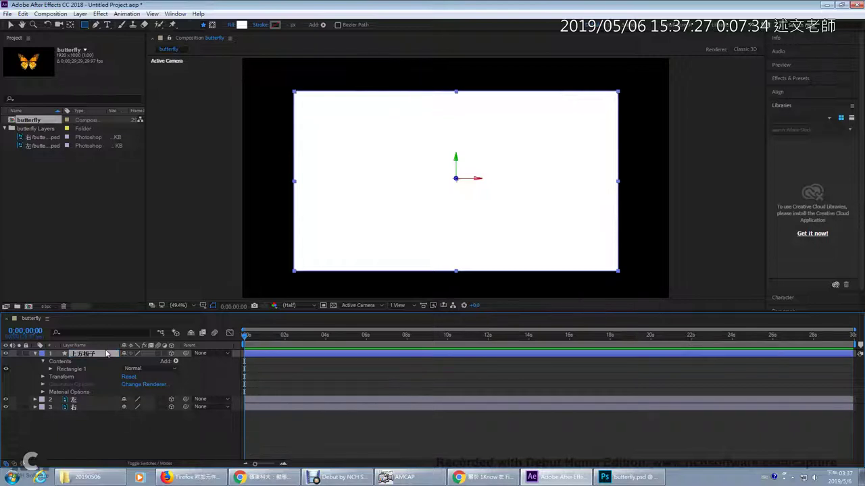
Move the 上方板子 layer beneath both wing layers and duplicate it, placing the copy at the bottom of the layer stack
drag(106, 353, 98, 410)
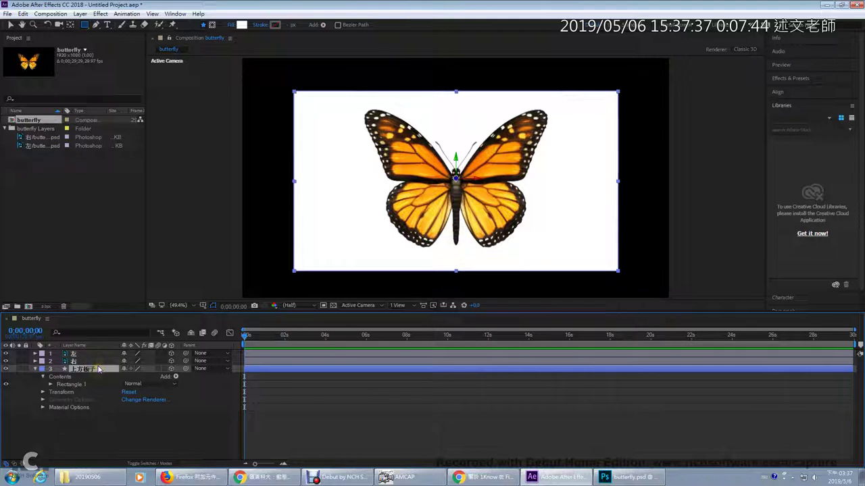
key(ctrl+d)
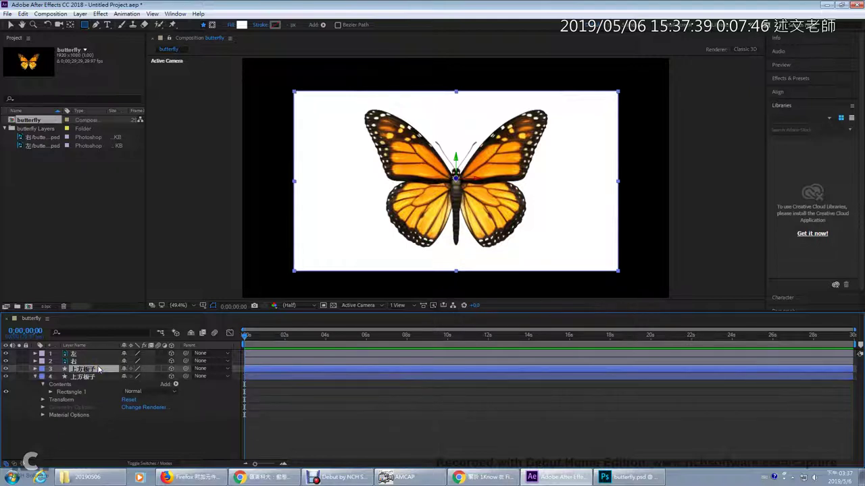
drag(98, 369, 101, 422)
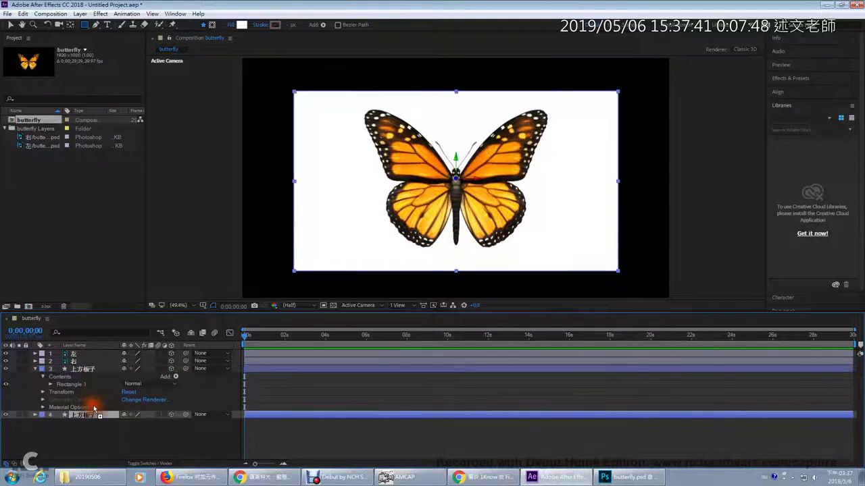
Rename the bottom copy of the board layer as 下方板子
key(Return)
click(106, 415)
key(BackSpace)
key(BackSpace)
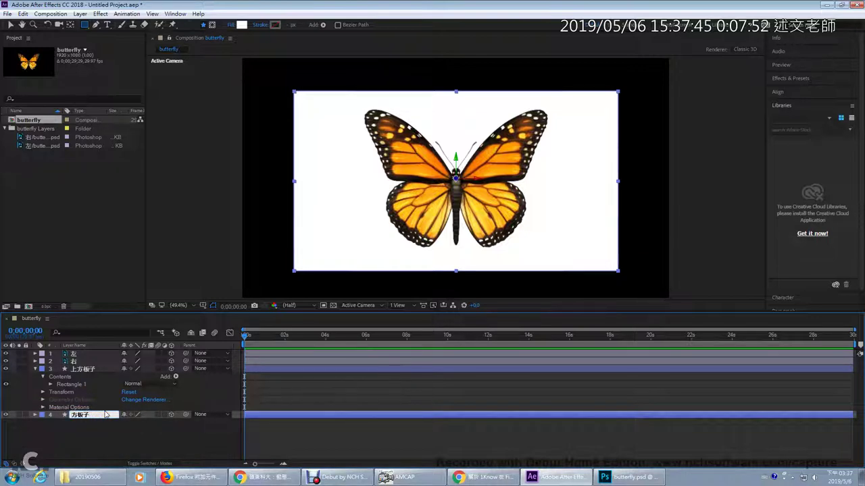
key(ctrl+space)
key(space)
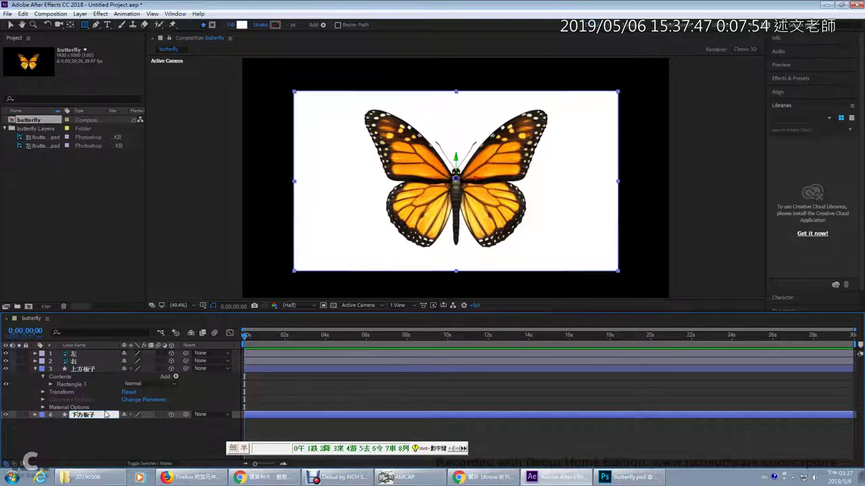
key(ctrl+space)
key(Return)
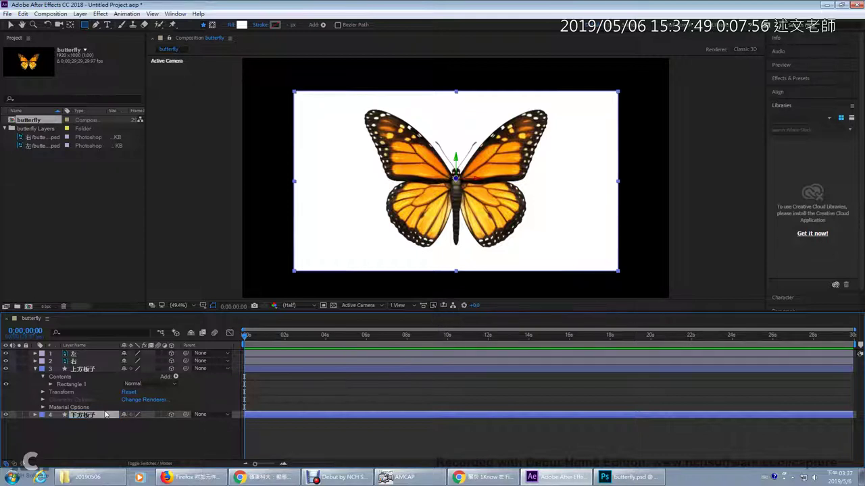
Scale the 下方板子 layer to 140% so it fills the frame
key(s)
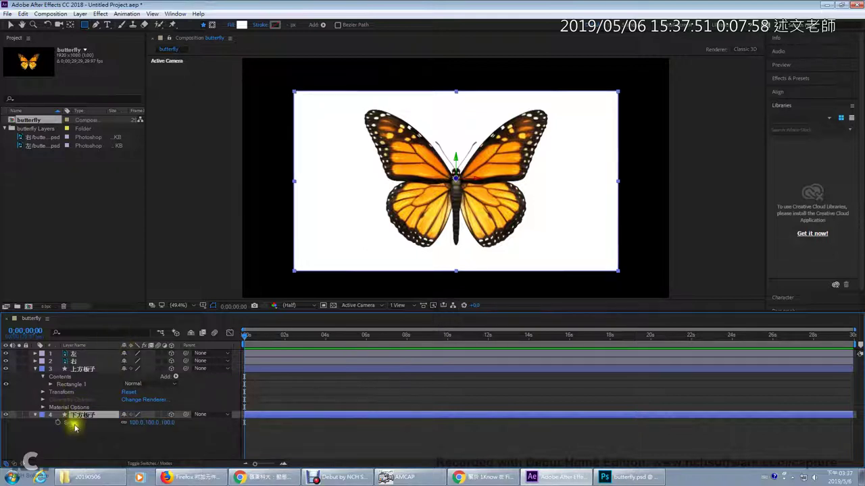
drag(135, 422, 150, 421)
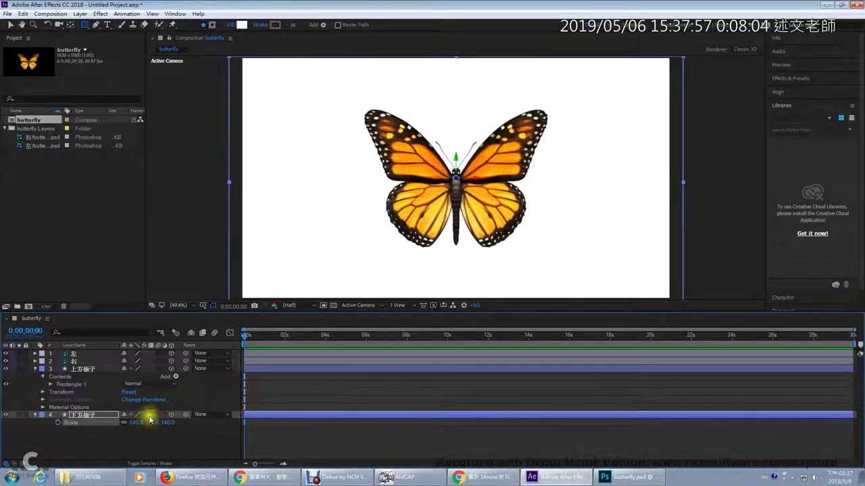
Change the composition view layout to 2 Views - Horizontal and select all four layers in the Top view
click(397, 306)
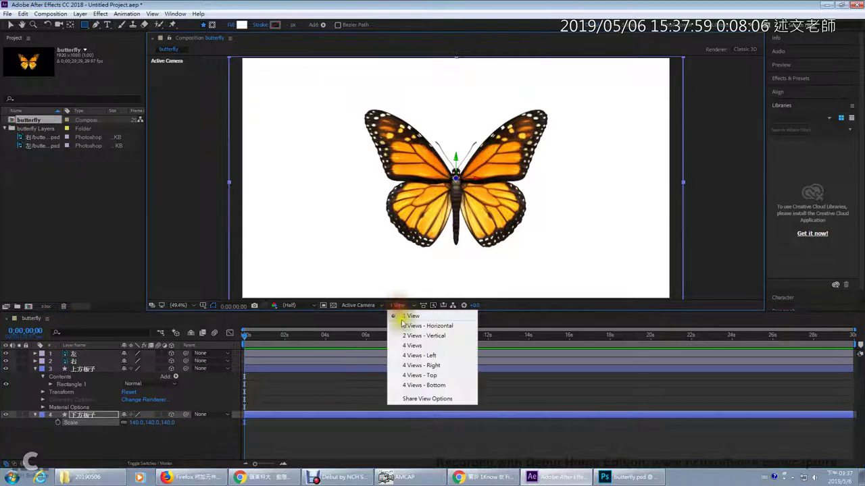
click(401, 326)
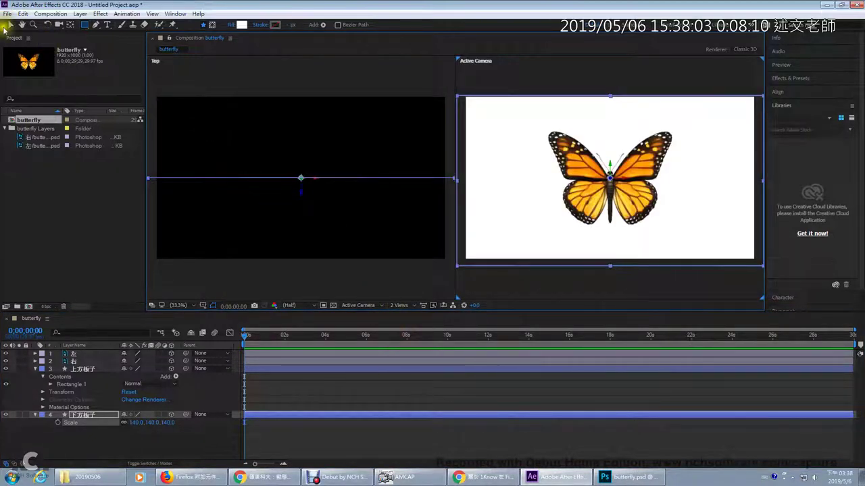
click(10, 25)
drag(248, 158, 384, 224)
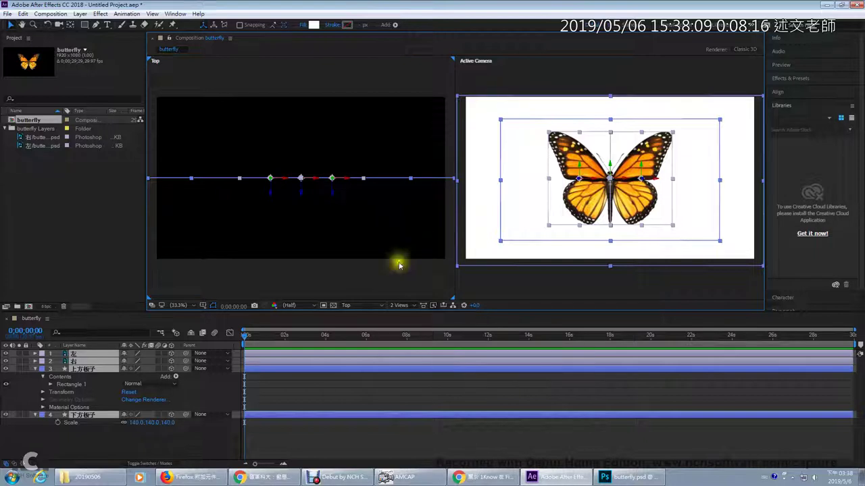
click(405, 477)
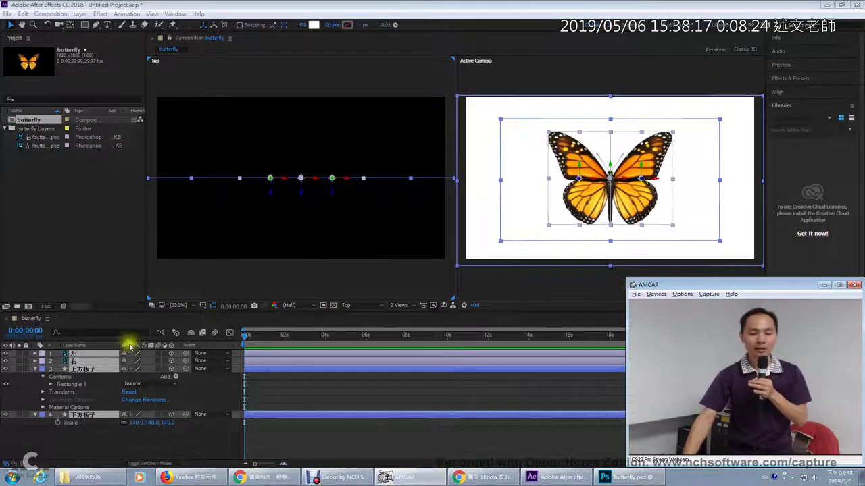
Select only the two board layers and move them backward along the Z axis in the Top view, behind the butterfly wings
click(97, 434)
click(93, 404)
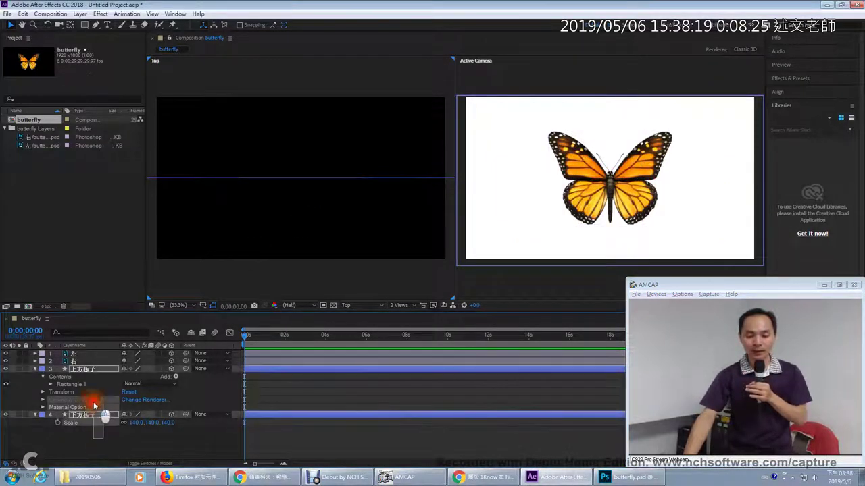
click(73, 368)
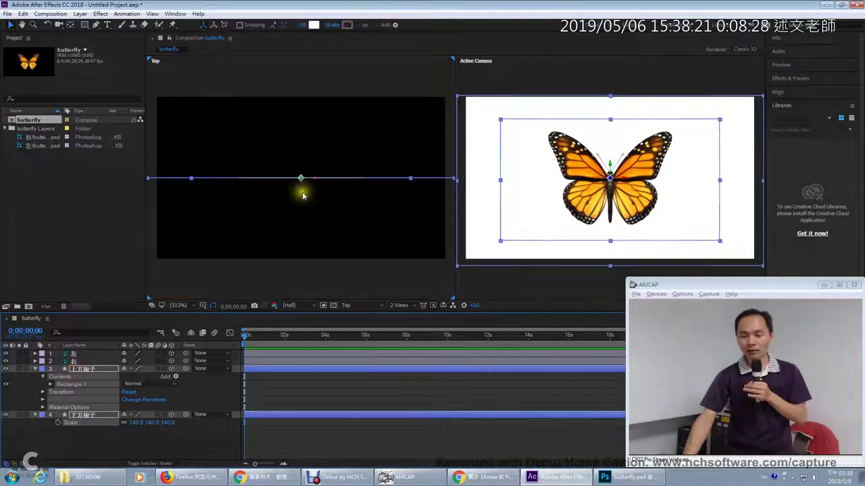
drag(299, 187, 300, 143)
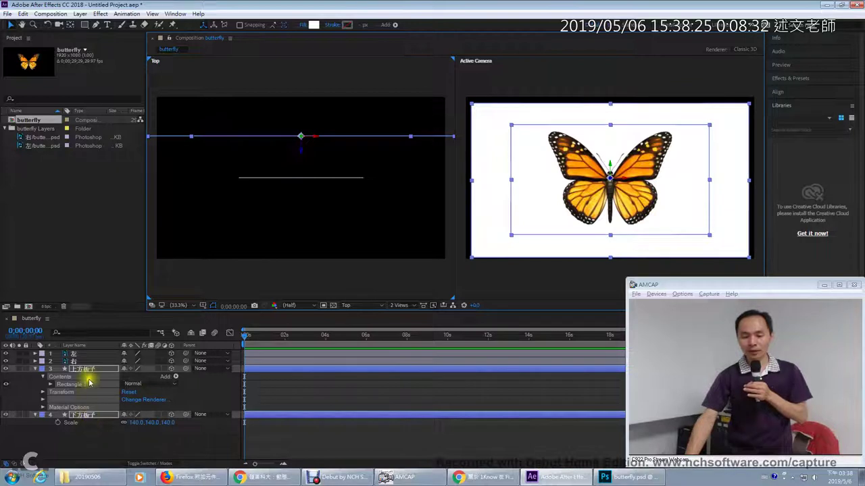
Select only the 下方板子 layer and move it farther back along the Z axis in the Top view, behind the 上方板子 board
click(91, 414)
click(93, 427)
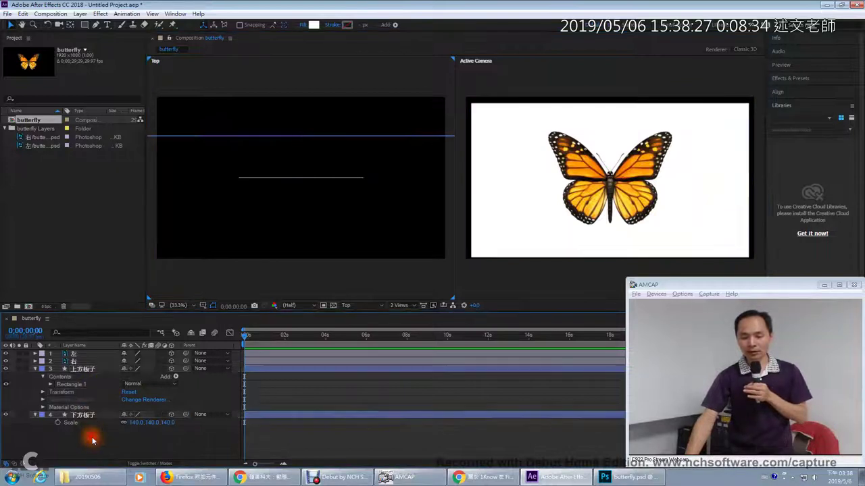
click(87, 414)
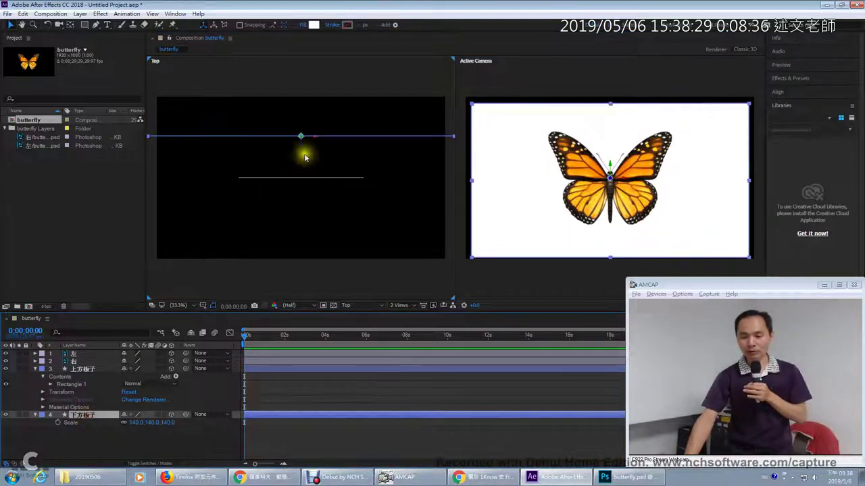
drag(301, 149, 303, 108)
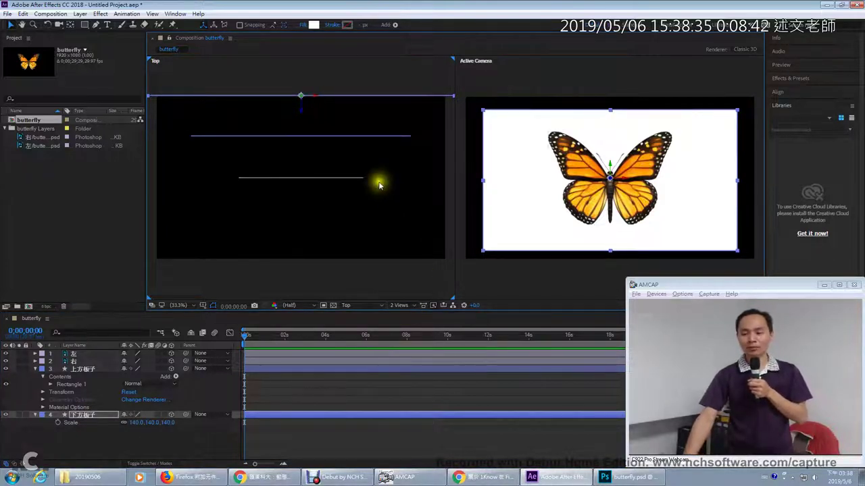
Switch the Active Camera view to Custom View 1 to show the wings and boards at an angle
click(344, 179)
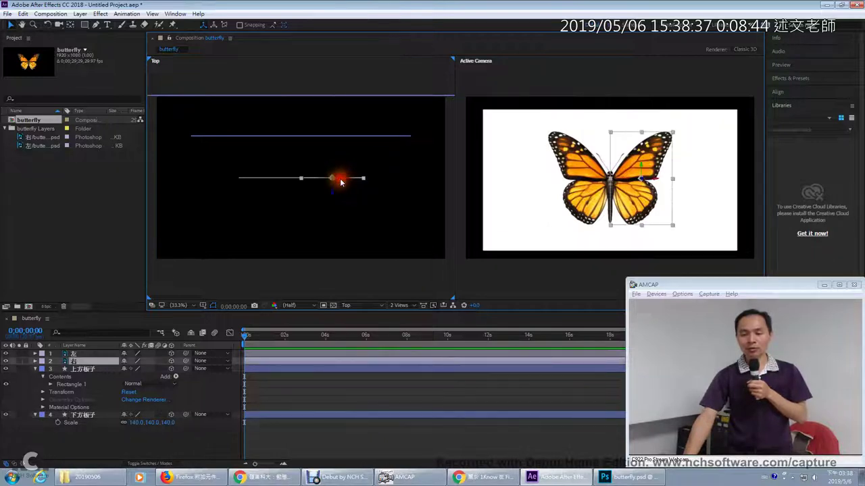
click(274, 181)
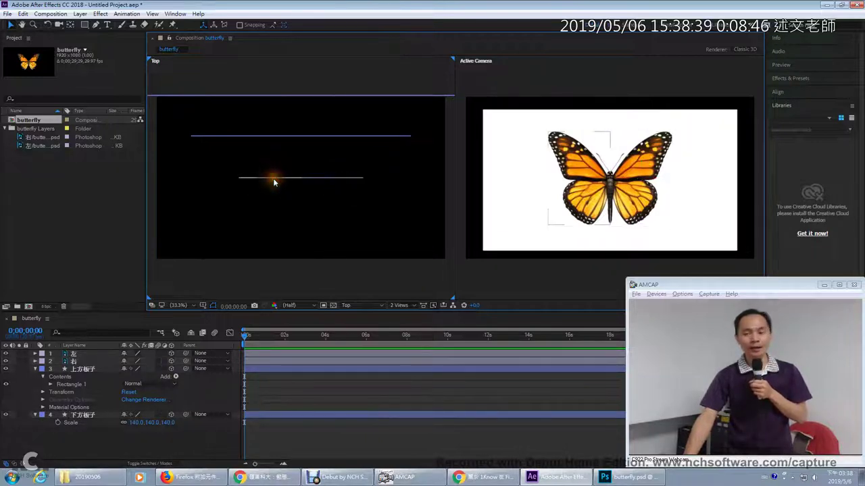
click(529, 259)
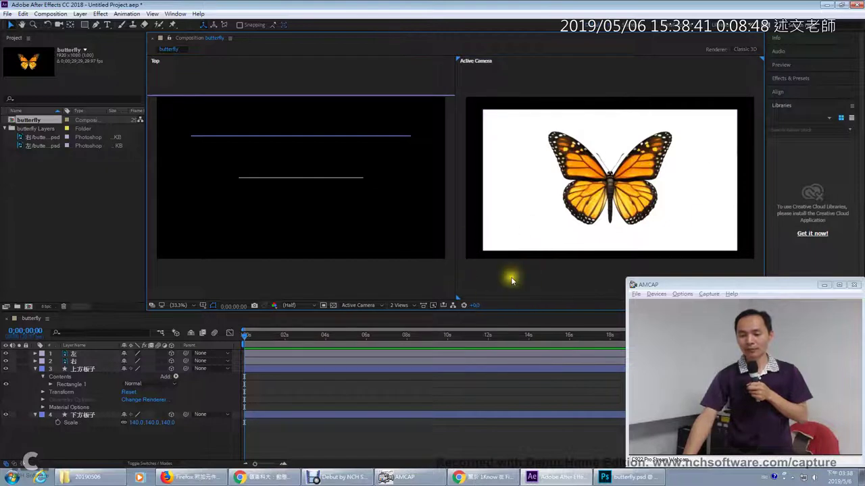
click(361, 305)
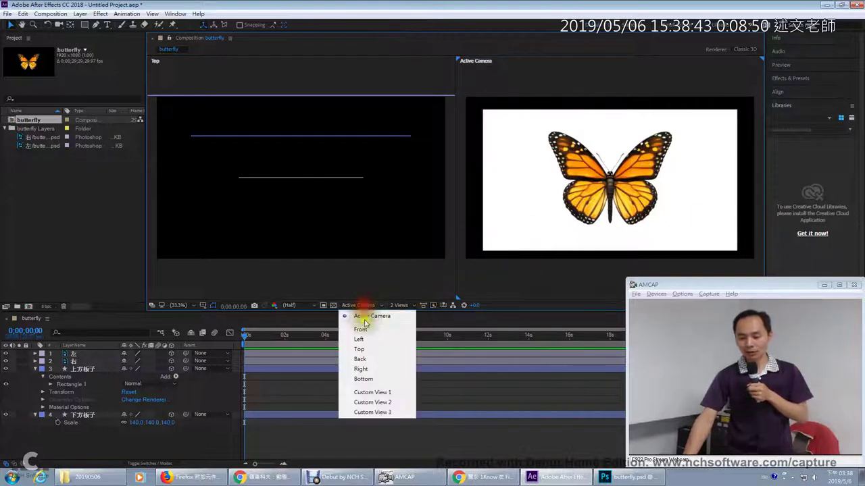
click(373, 393)
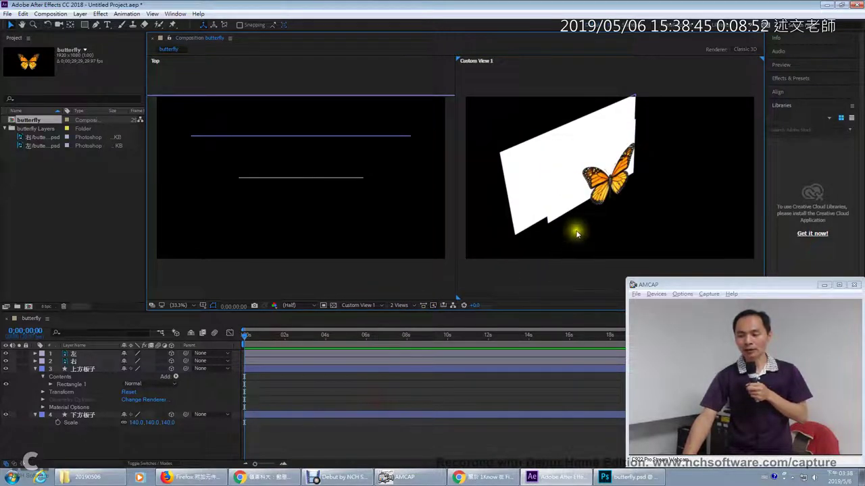
drag(576, 233, 606, 231)
drag(565, 250, 561, 247)
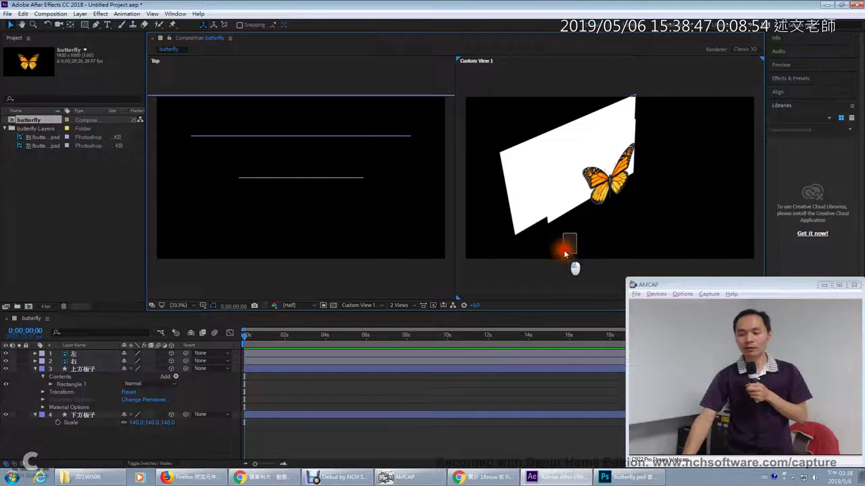
right_click(575, 230)
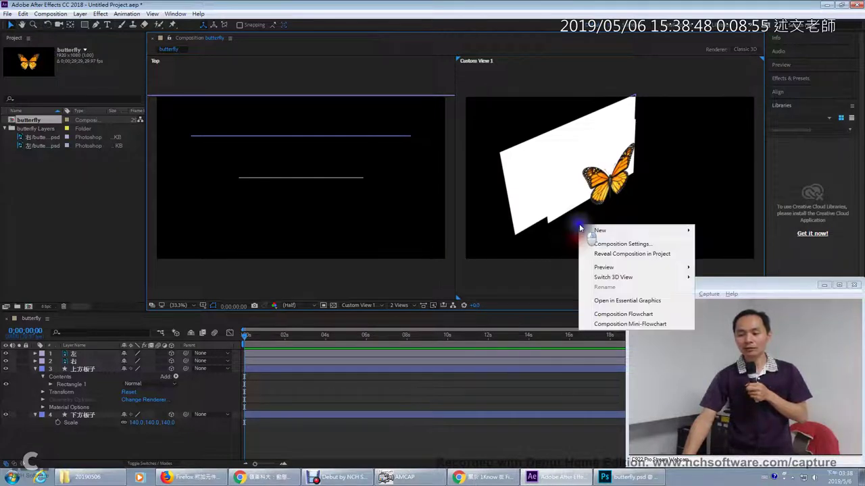
click(525, 277)
Select the 上方板子 and 下方板子 boards alternately in Custom View 1 to compare their depths behind the butterfly
click(565, 176)
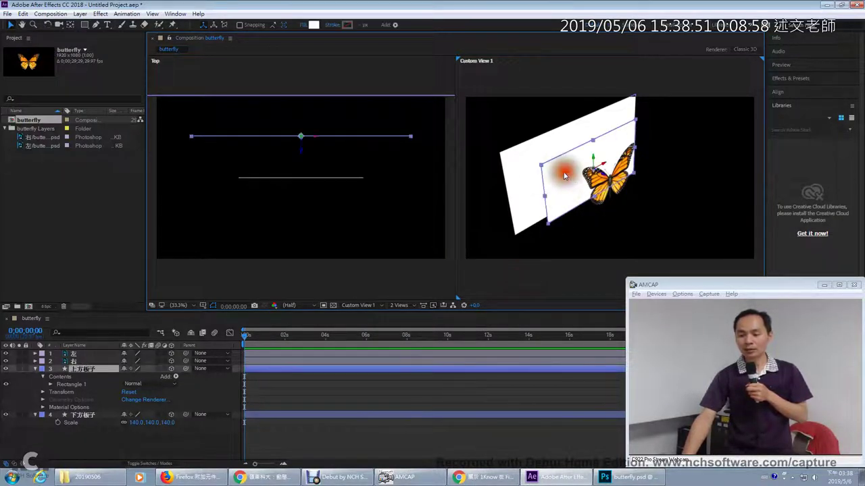
click(521, 158)
click(566, 214)
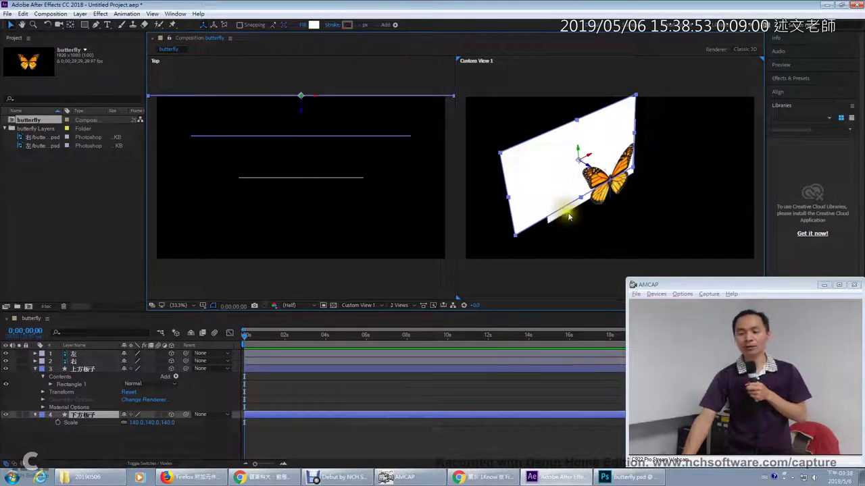
click(567, 212)
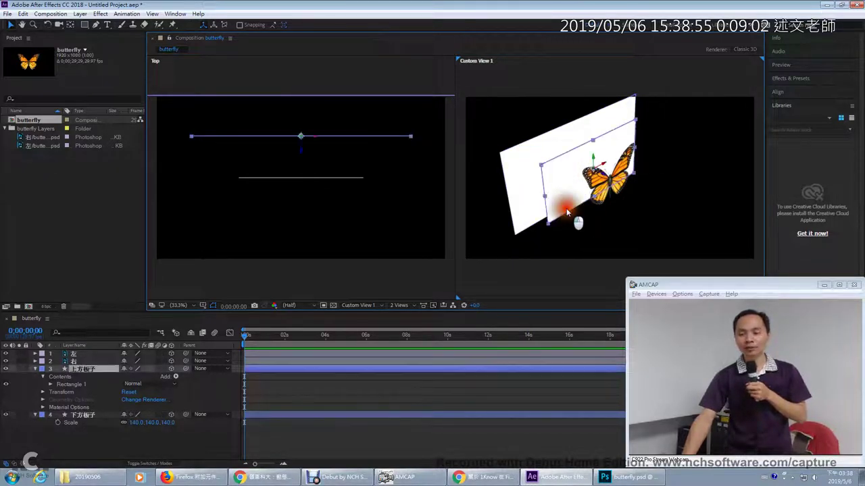